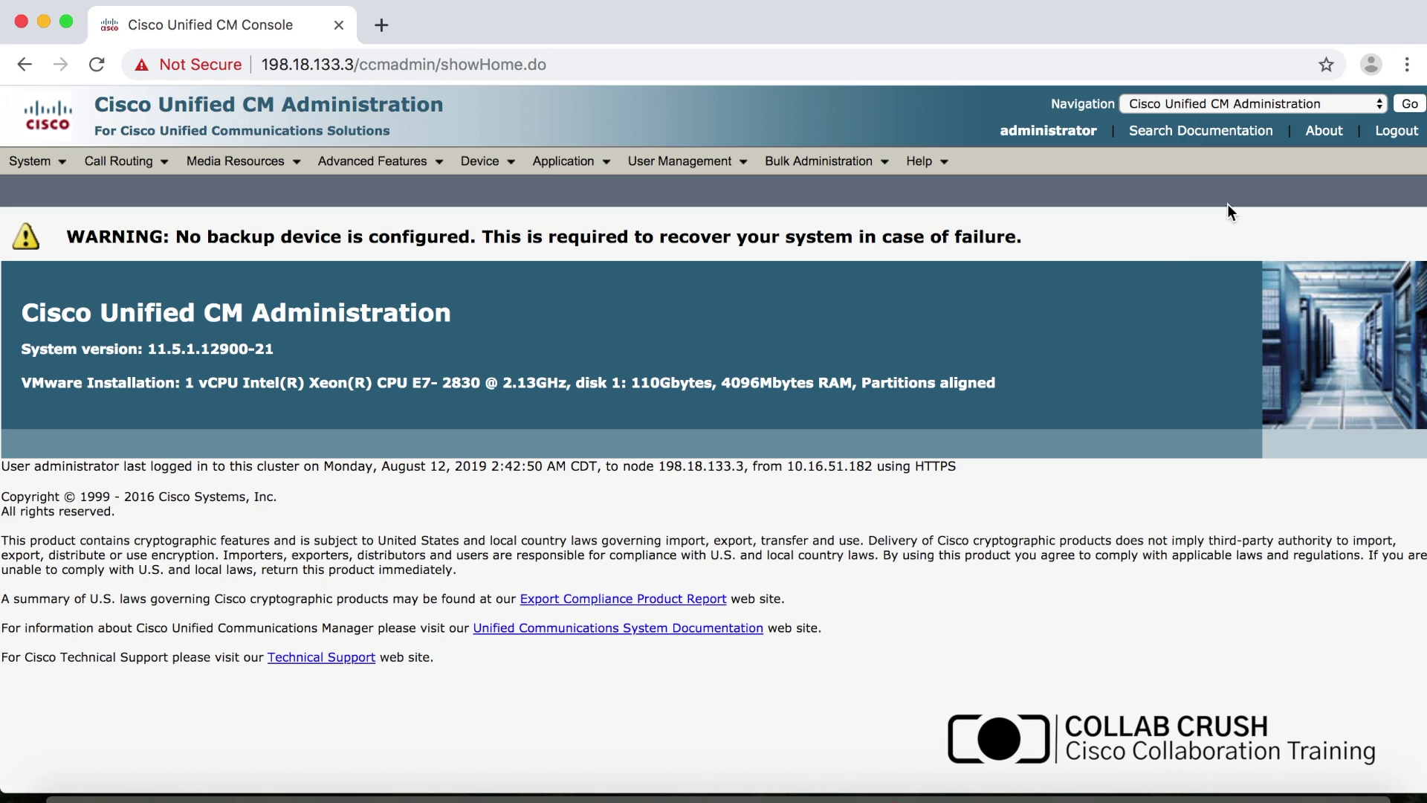
# Switch to Cisco Unified Serviceability and open its Service Activation page.
pyautogui.click(1380, 105)
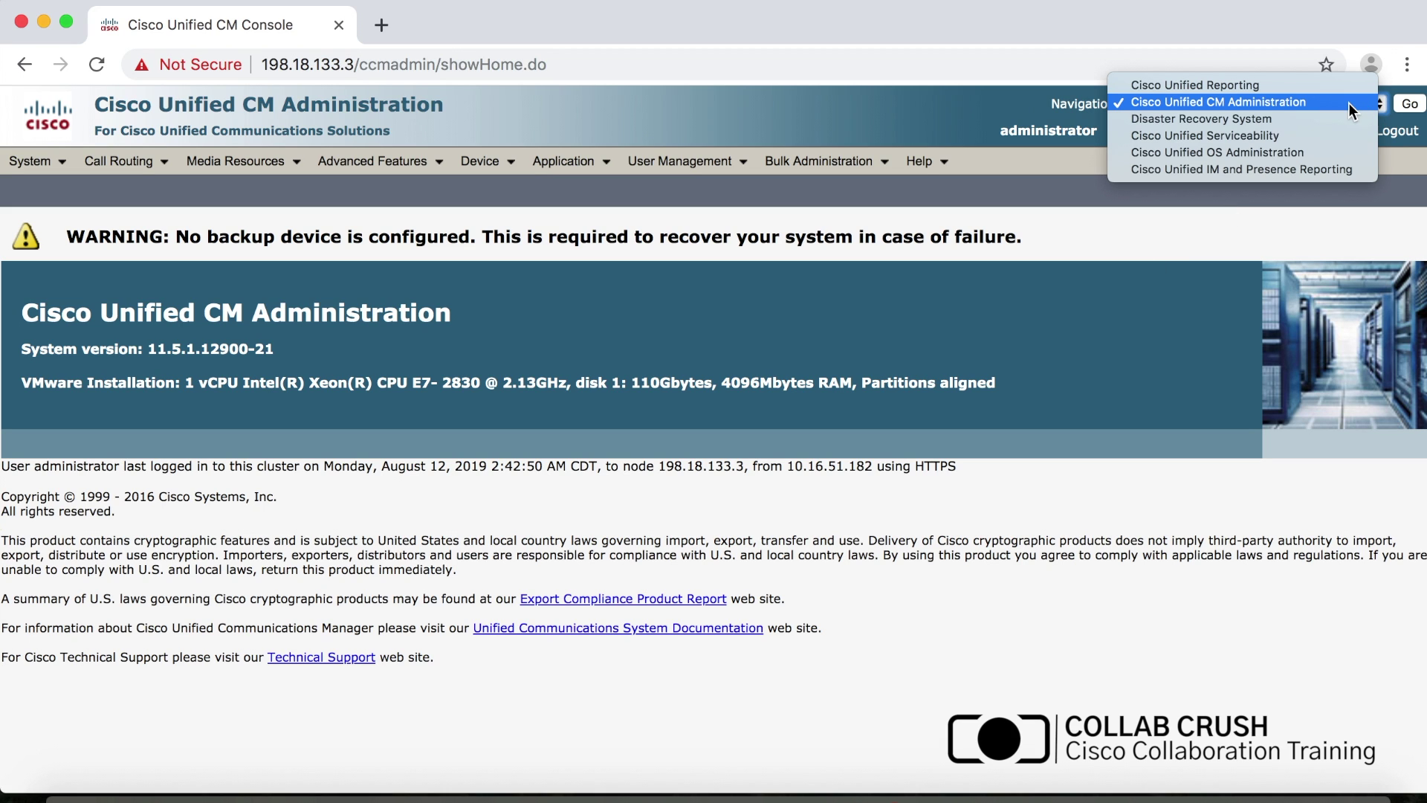
pyautogui.click(1312, 136)
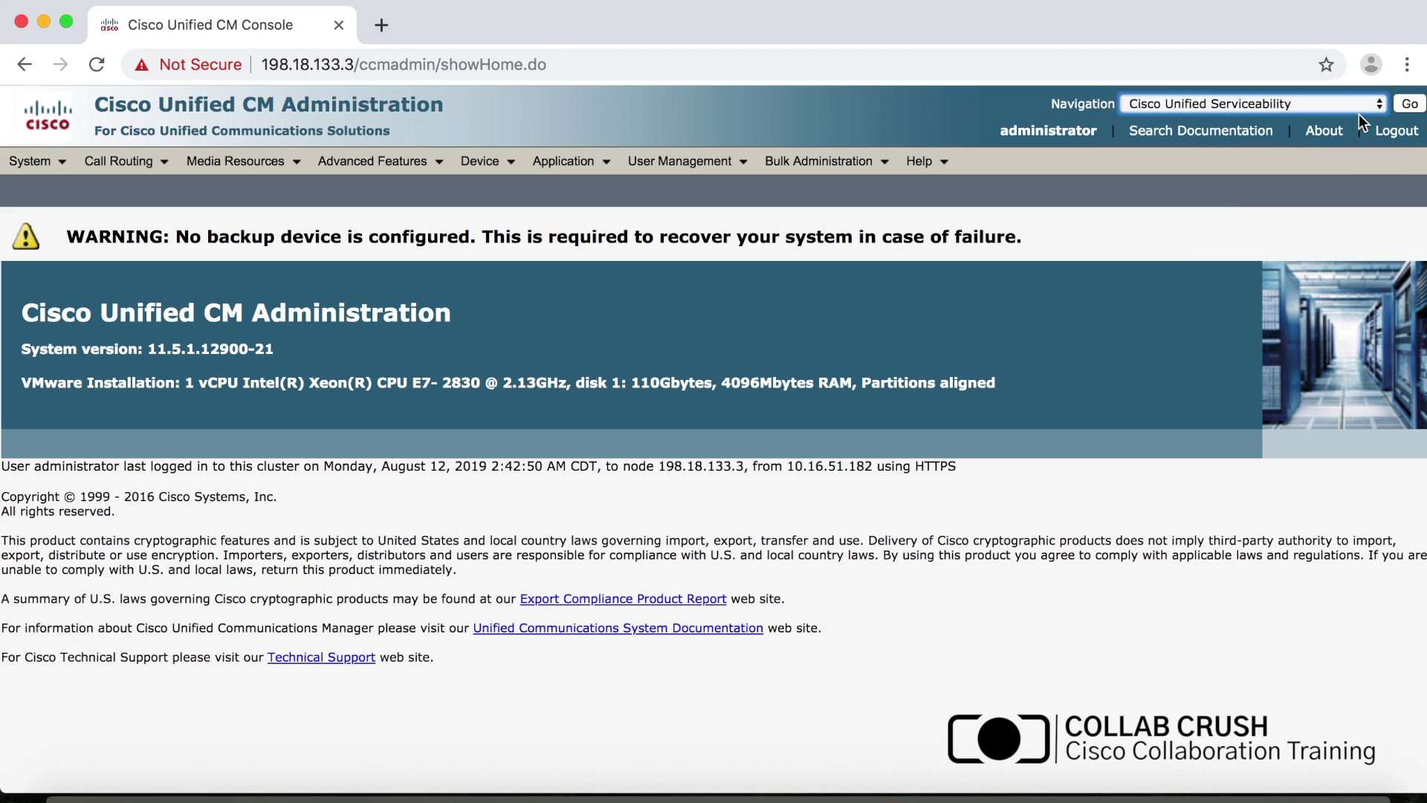
pyautogui.click(1402, 110)
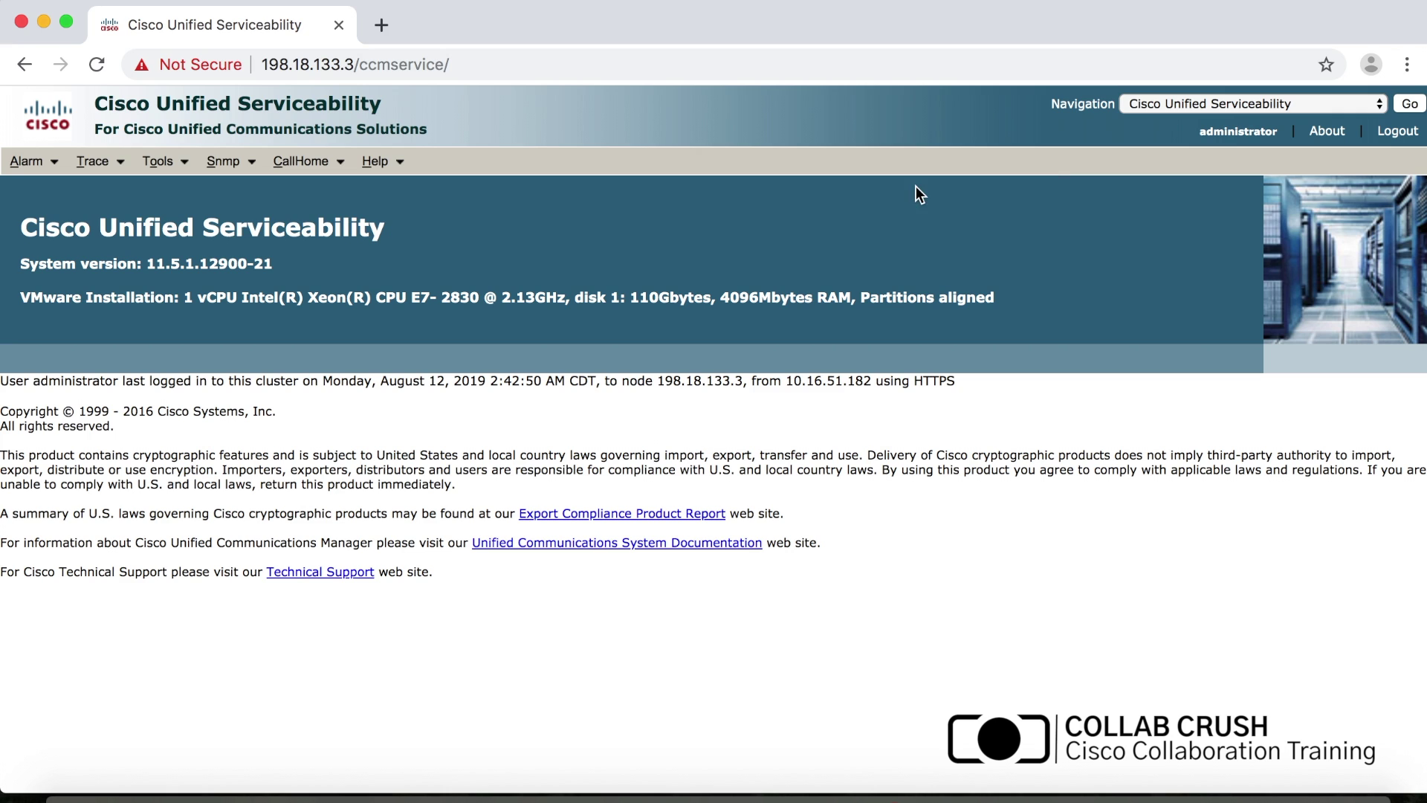
pyautogui.click(158, 161)
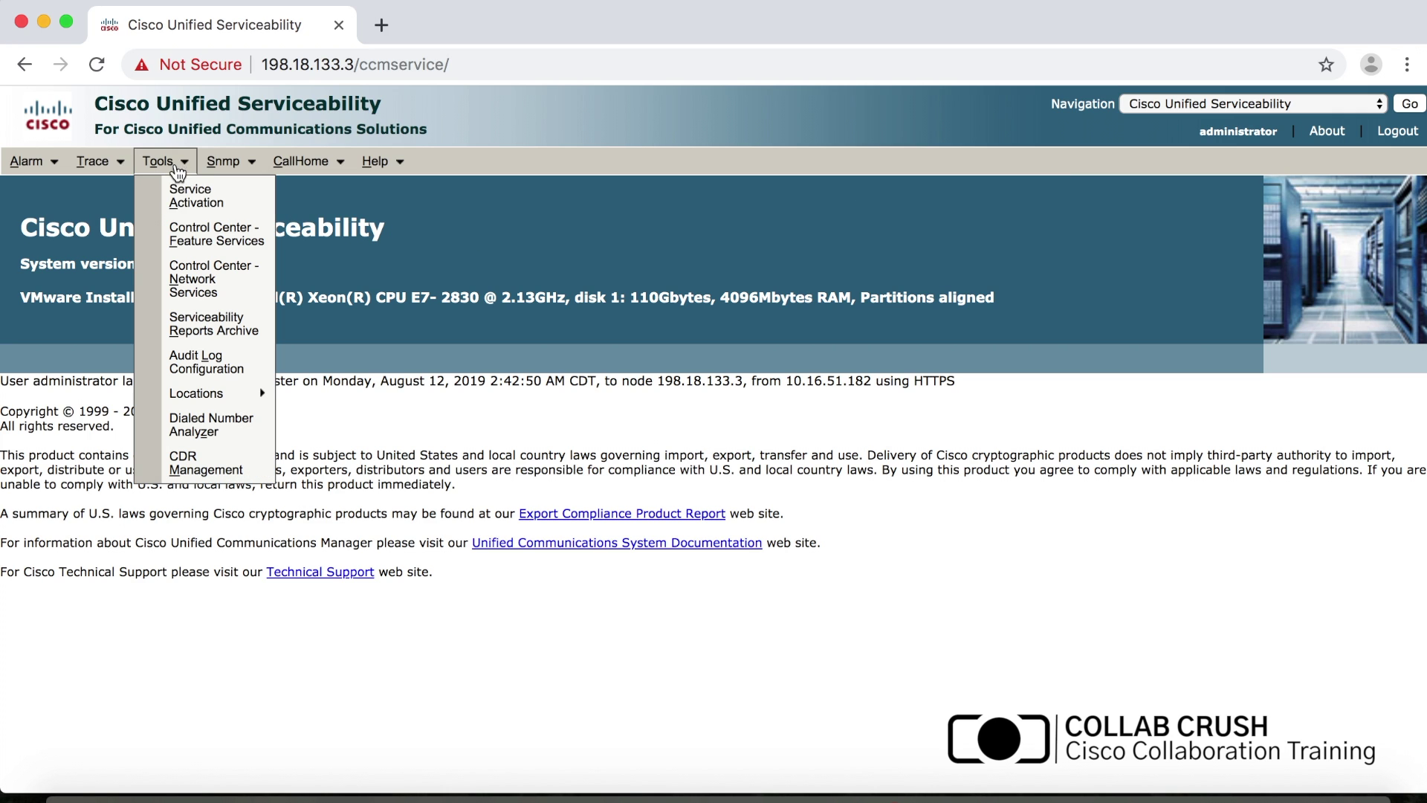
pyautogui.click(182, 202)
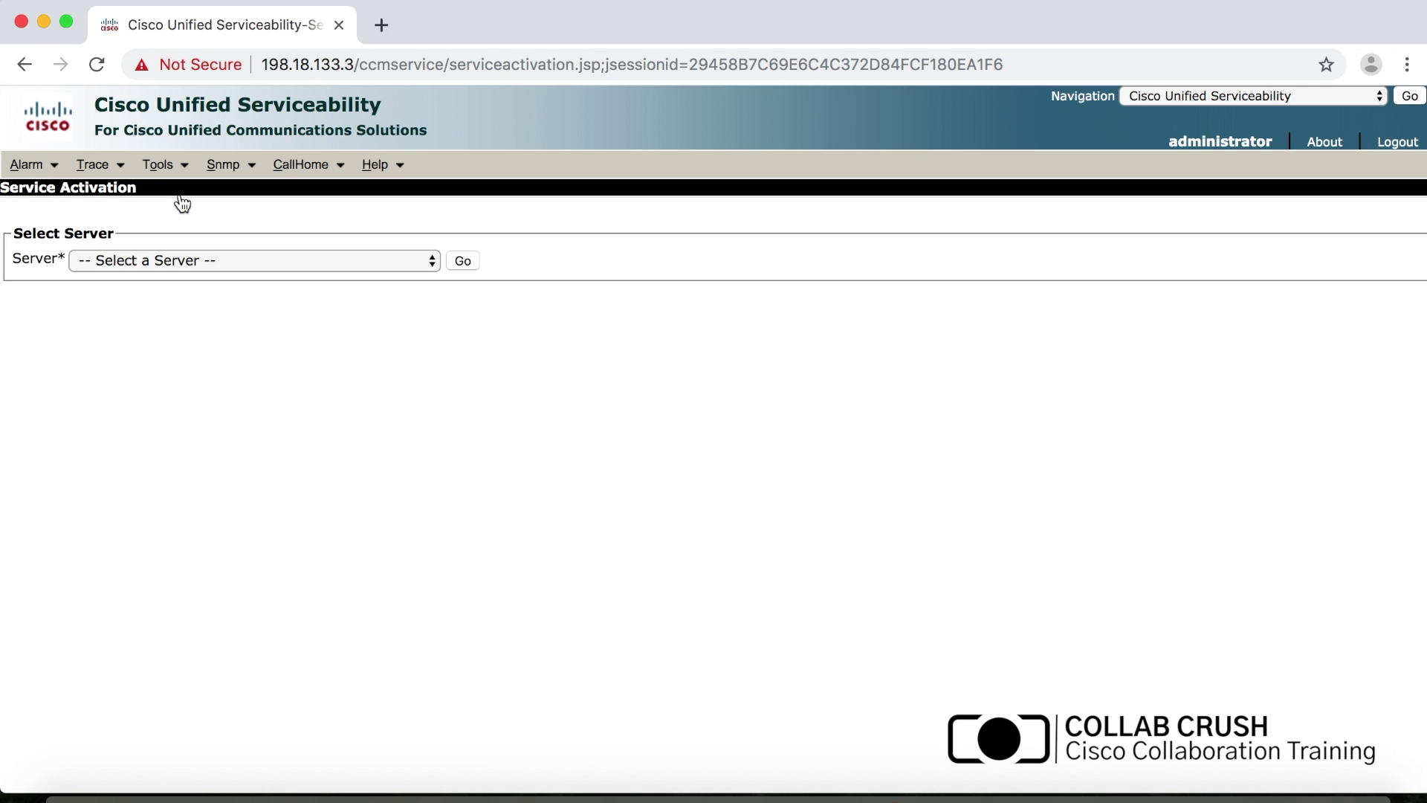
# Load the services of ucm-pub.dcloud.cisco.com--CUCM Voice/Video and check the activation status of the Cisco IP Voice Media Streaming App.
pyautogui.click(220, 260)
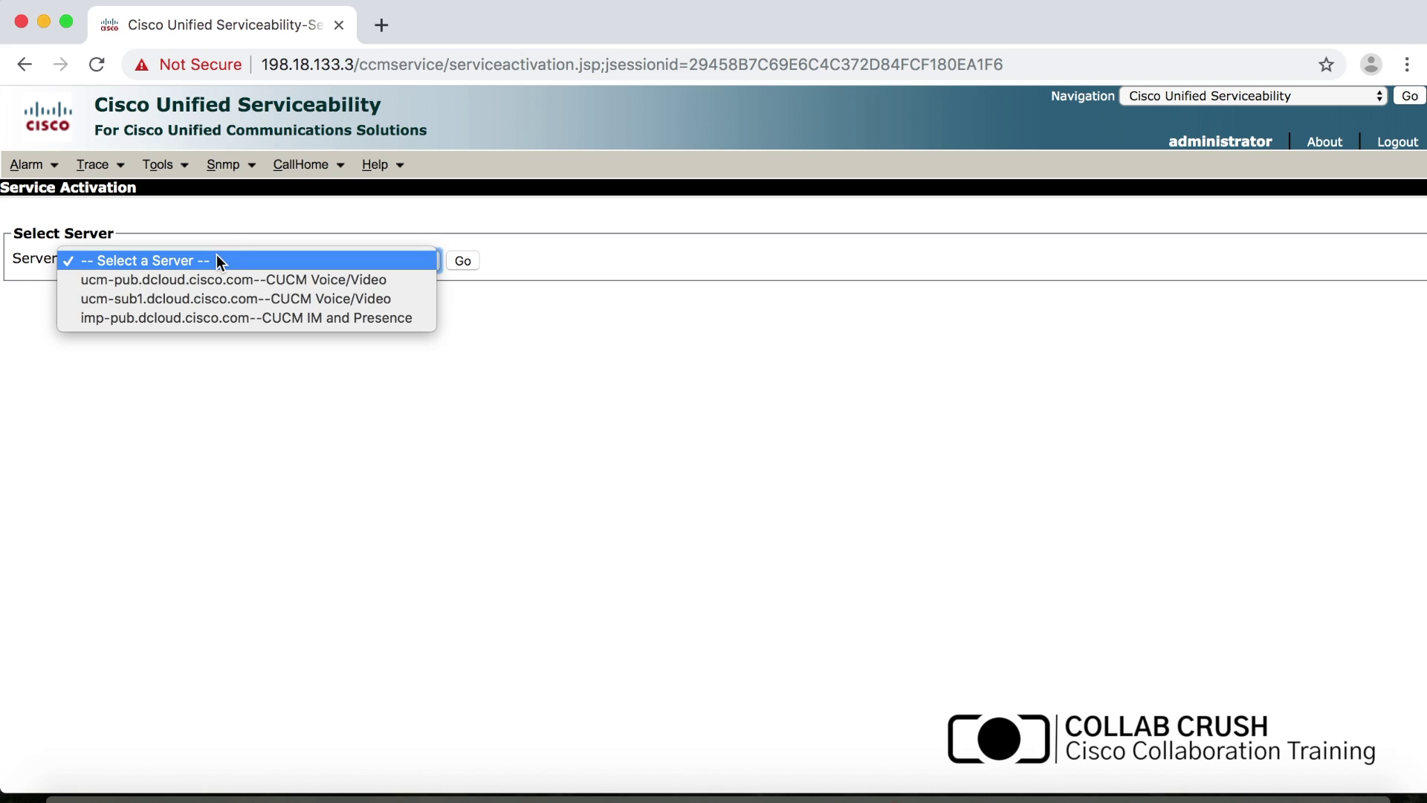
pyautogui.click(266, 280)
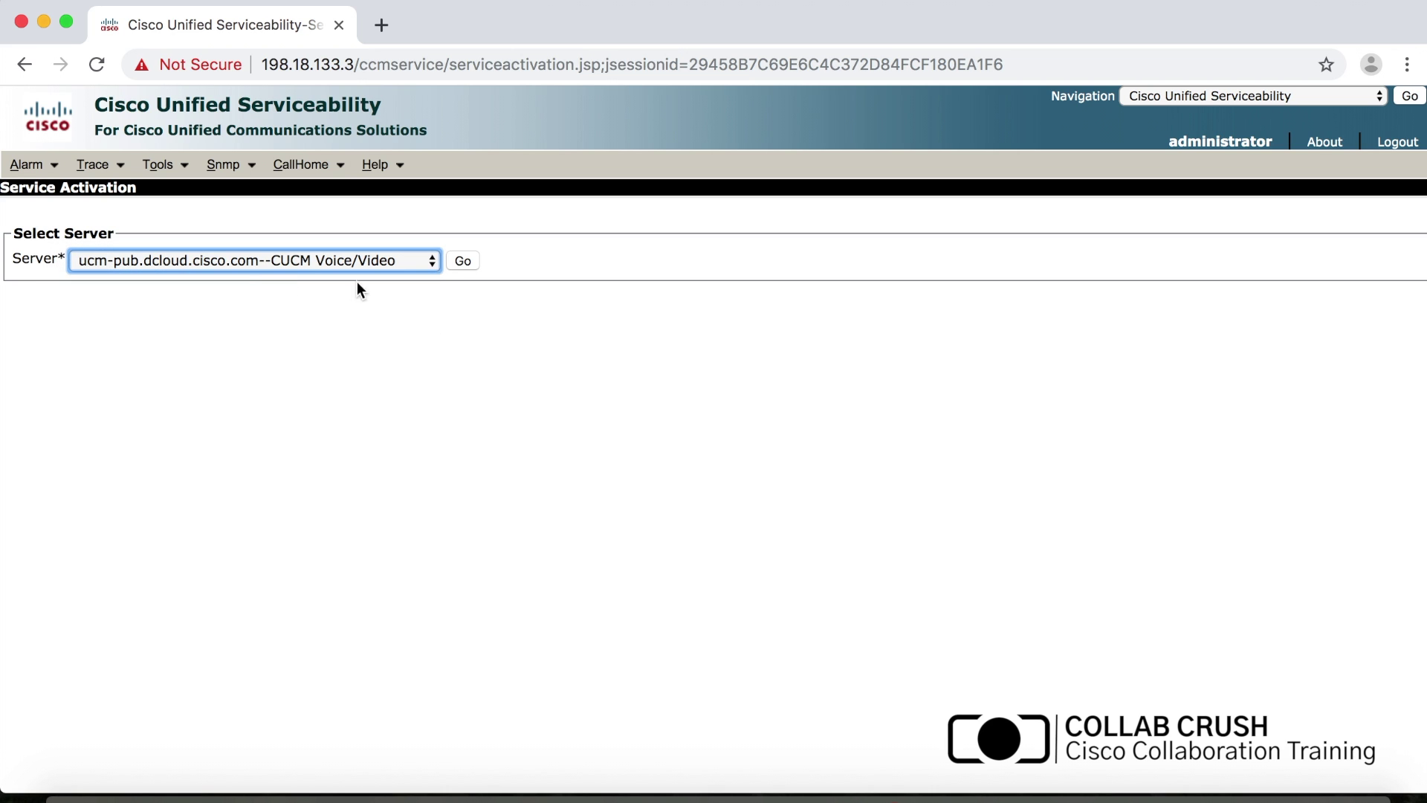
pyautogui.click(461, 258)
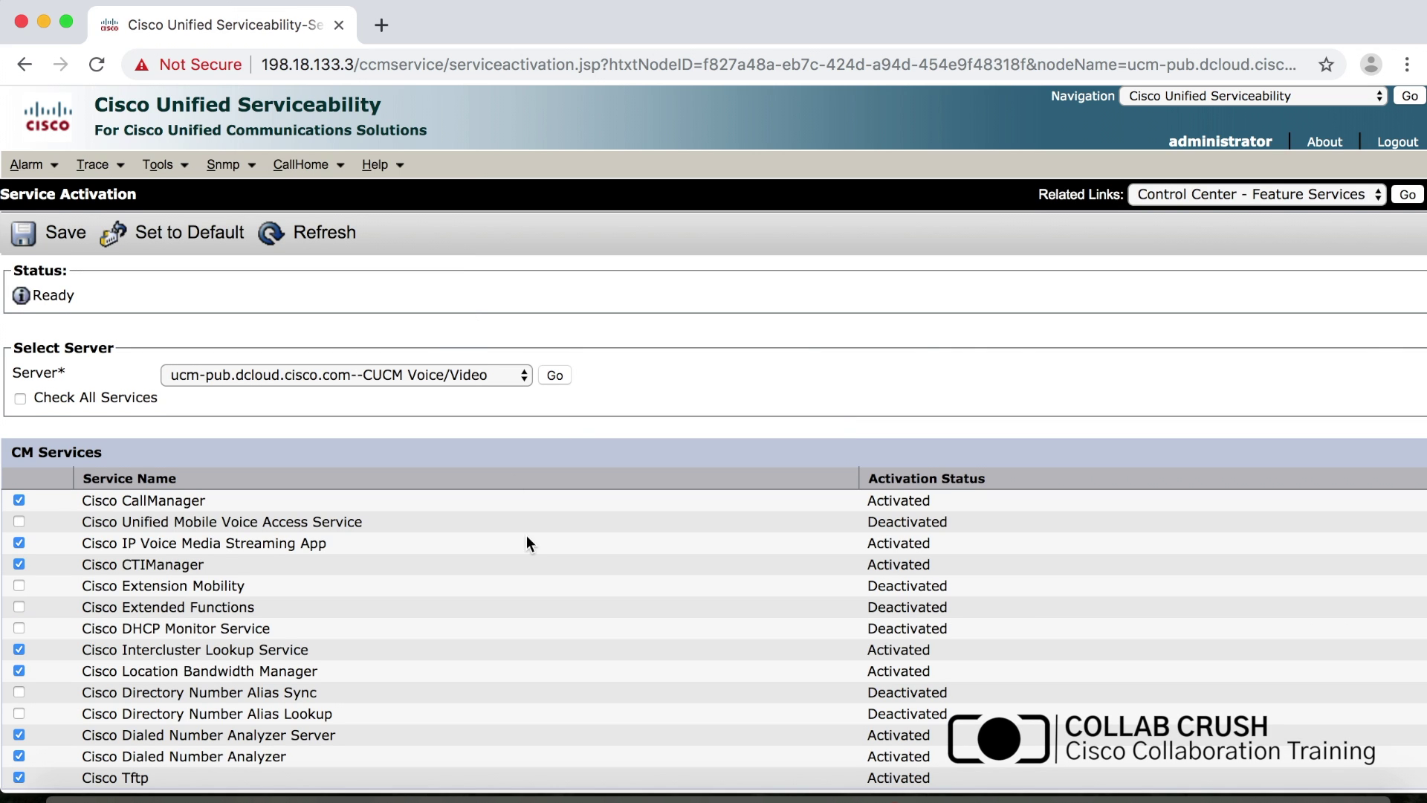
pyautogui.scroll(-3, 529, 537)
pyautogui.scroll(-1, 529, 537)
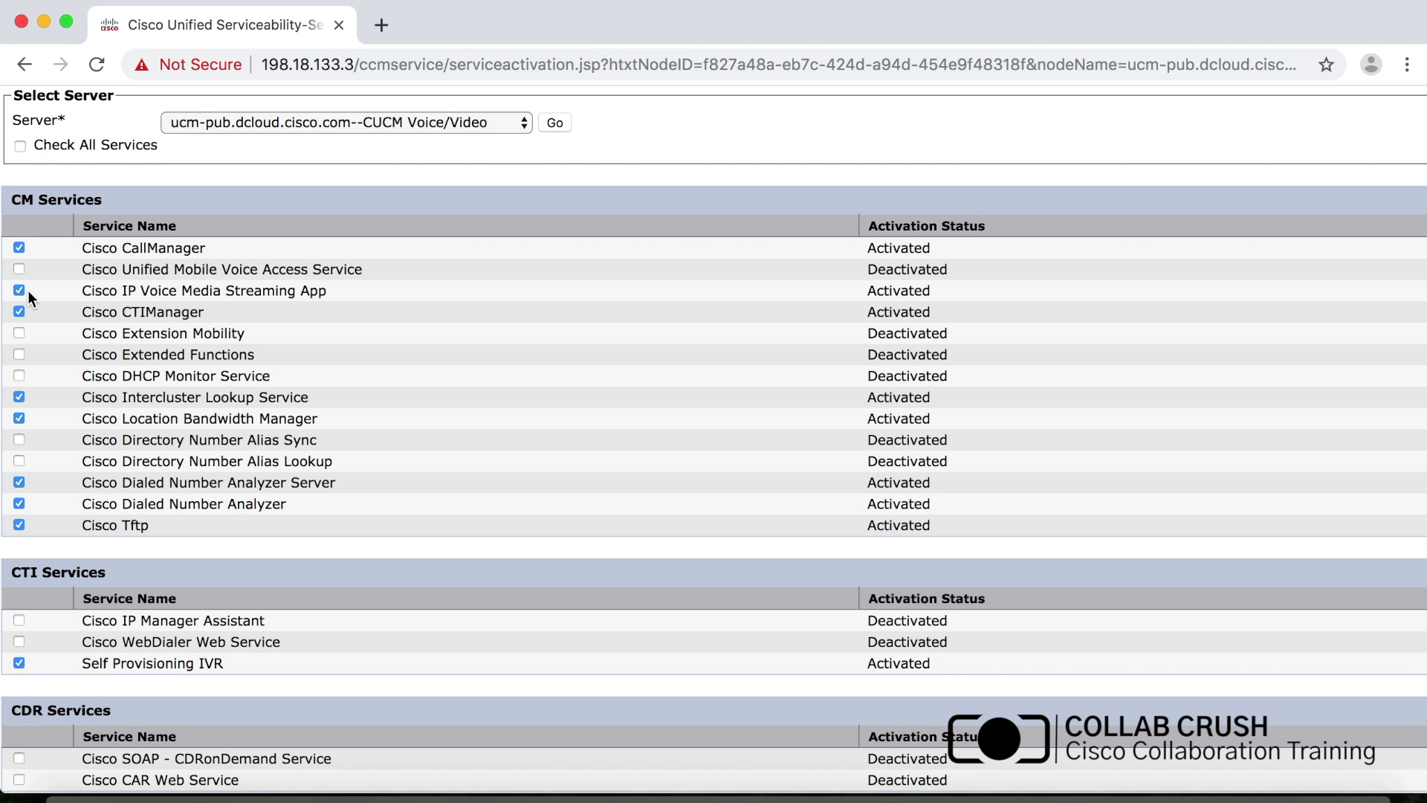
pyautogui.scroll(5, 29, 296)
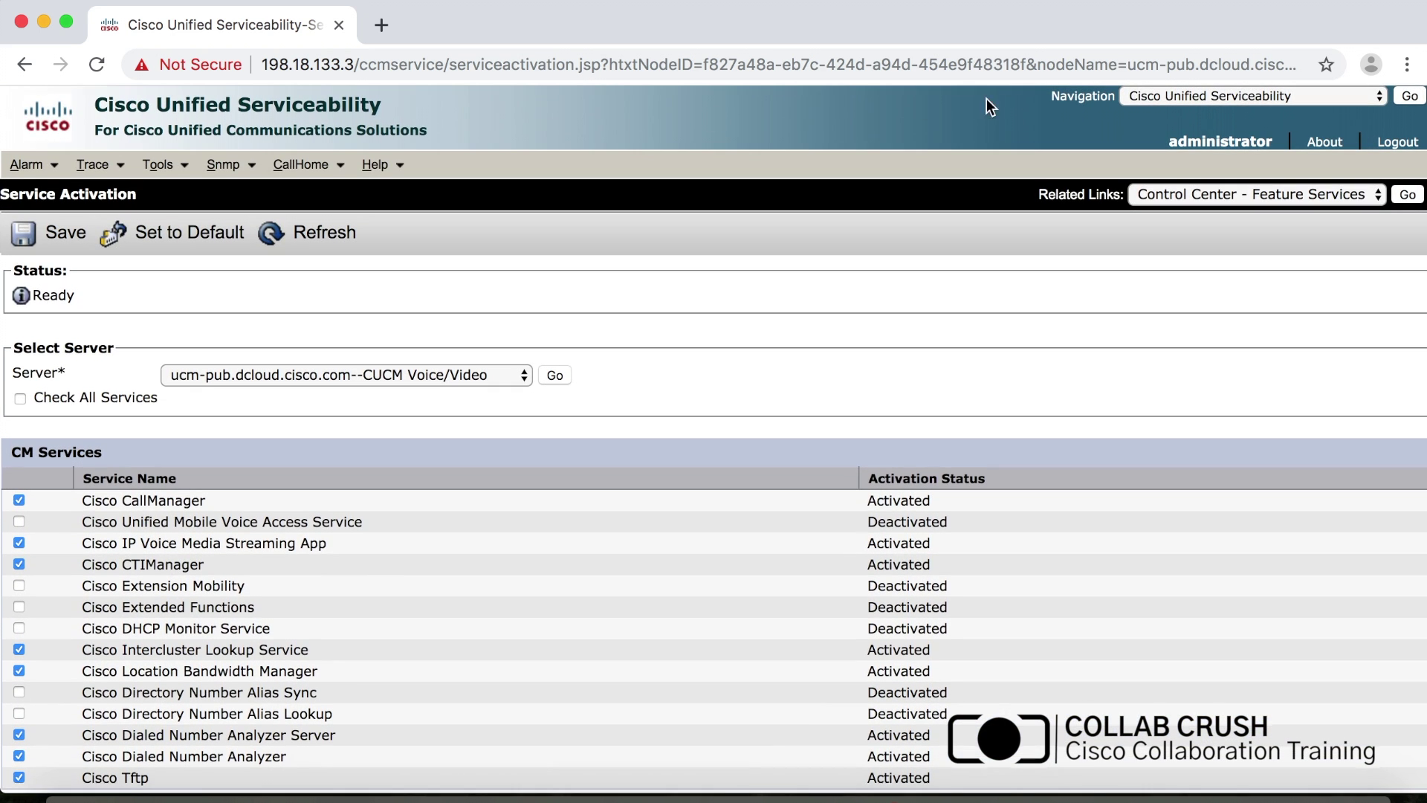
# Return to Cisco Unified CM Administration and list all conference bridges without a search filter.
pyautogui.click(1380, 92)
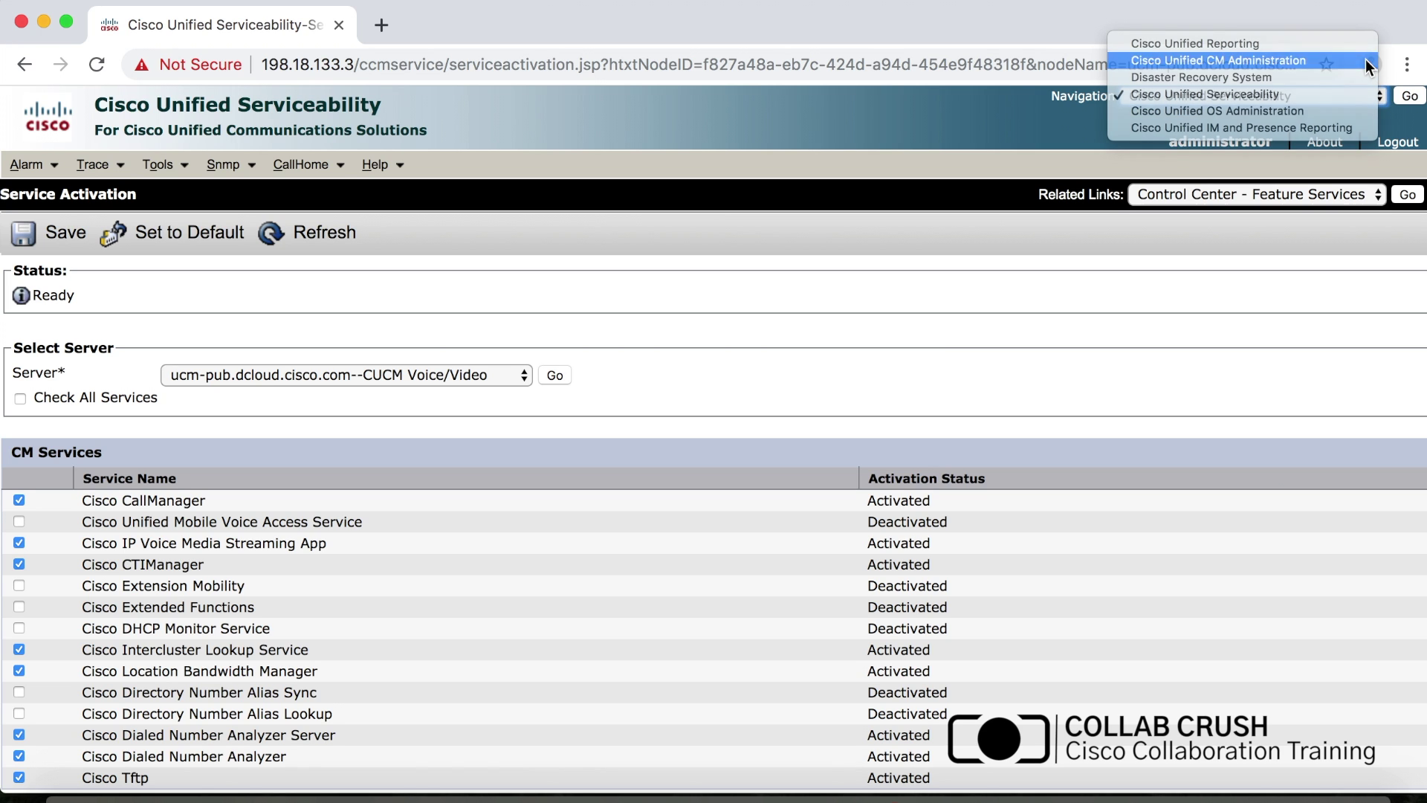
pyautogui.click(1366, 60)
pyautogui.click(1409, 98)
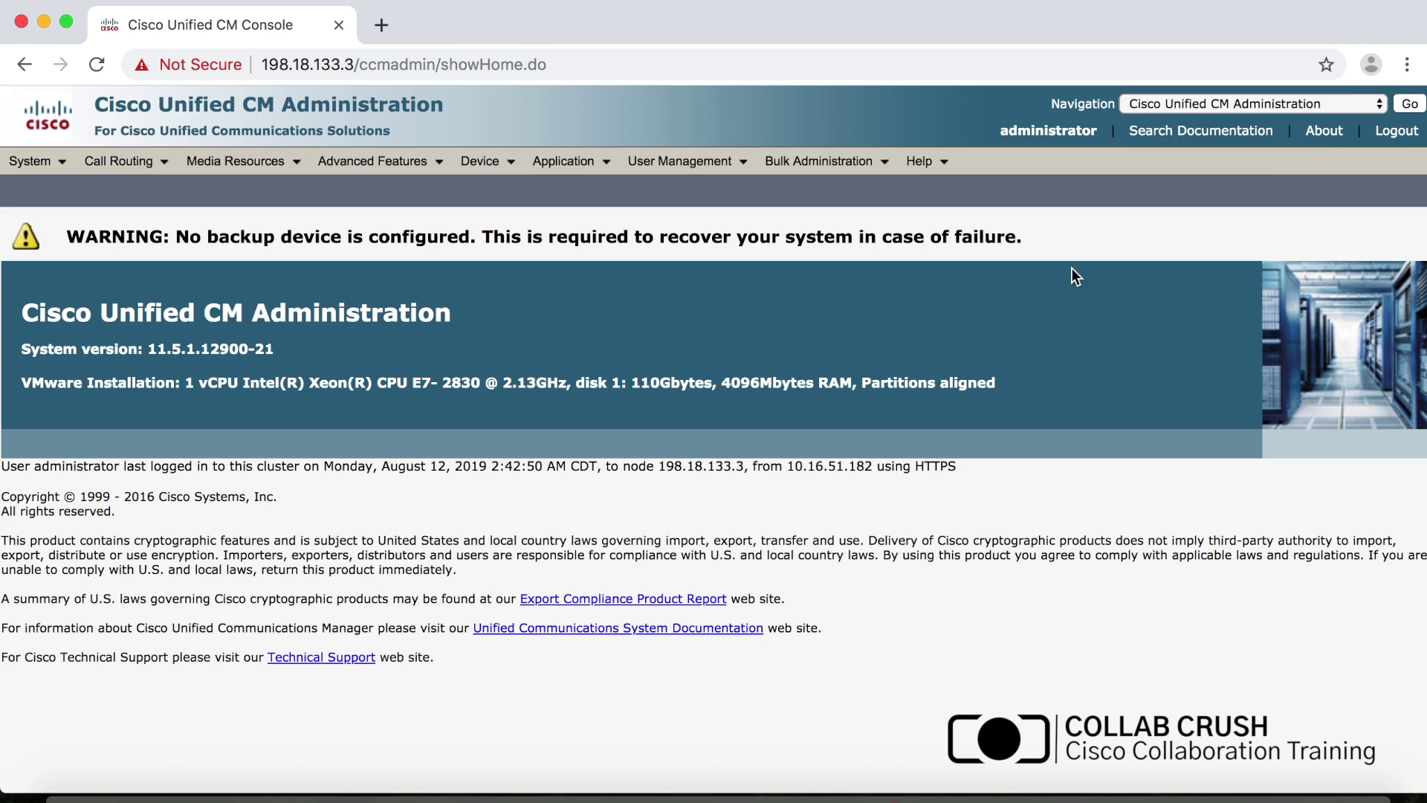
pyautogui.moveTo(276, 170)
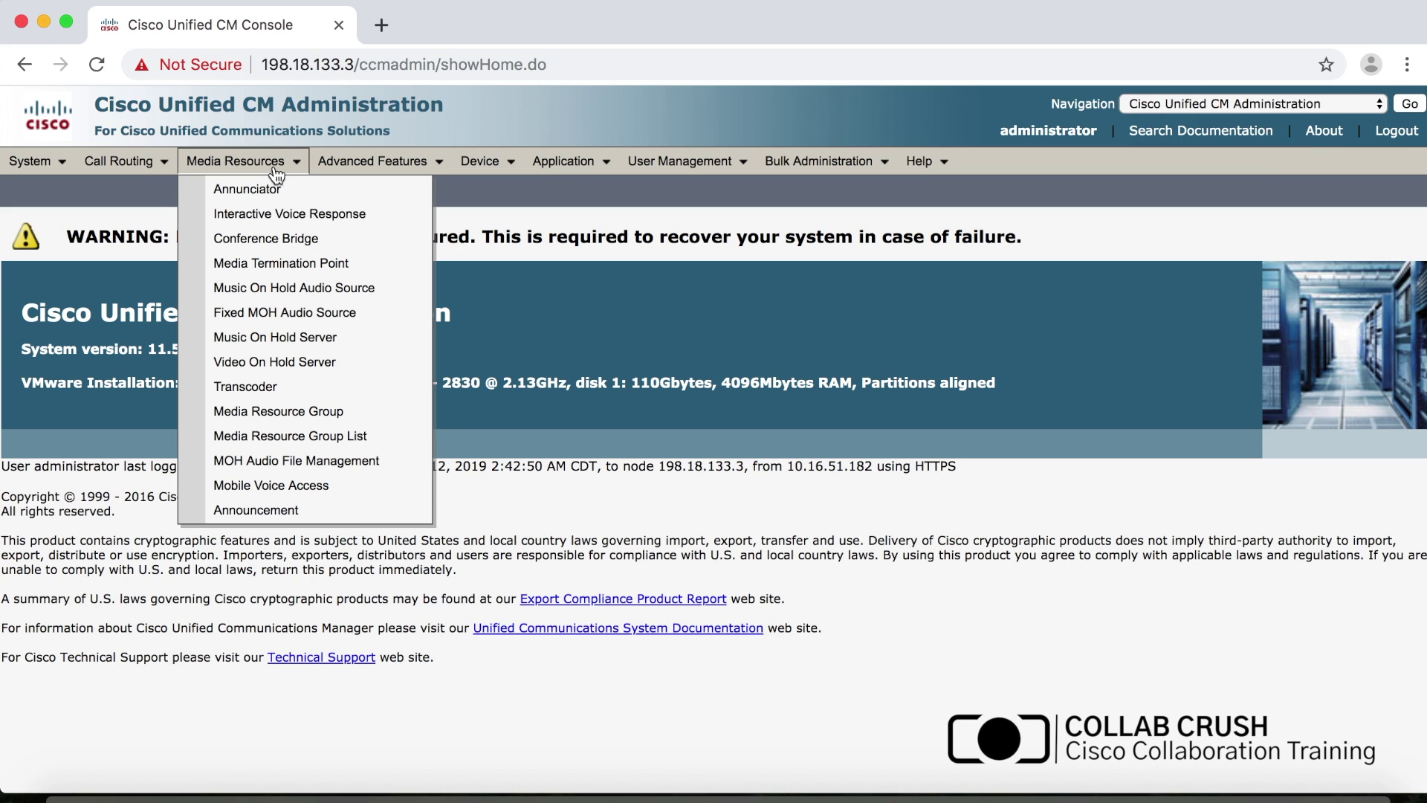
pyautogui.click(269, 238)
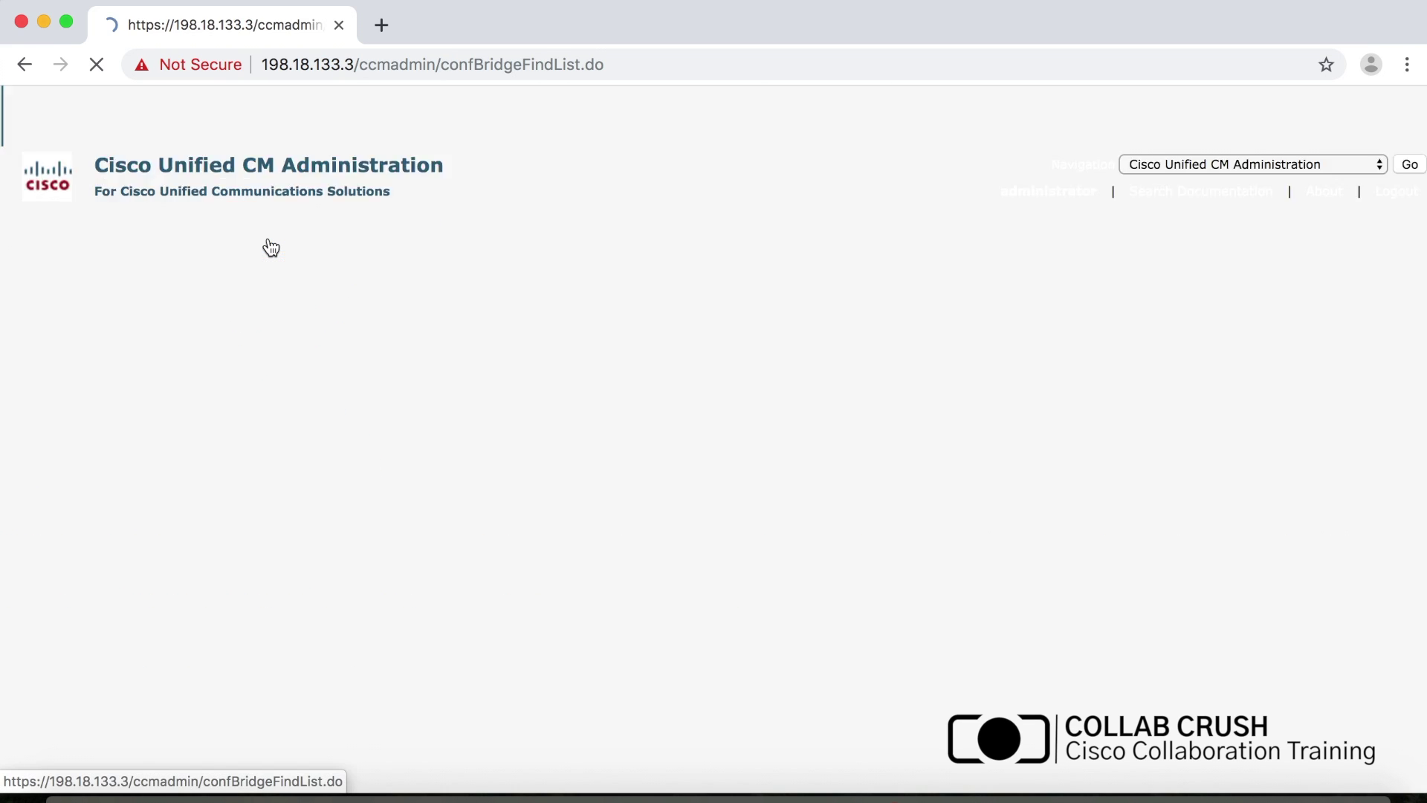
pyautogui.click(608, 312)
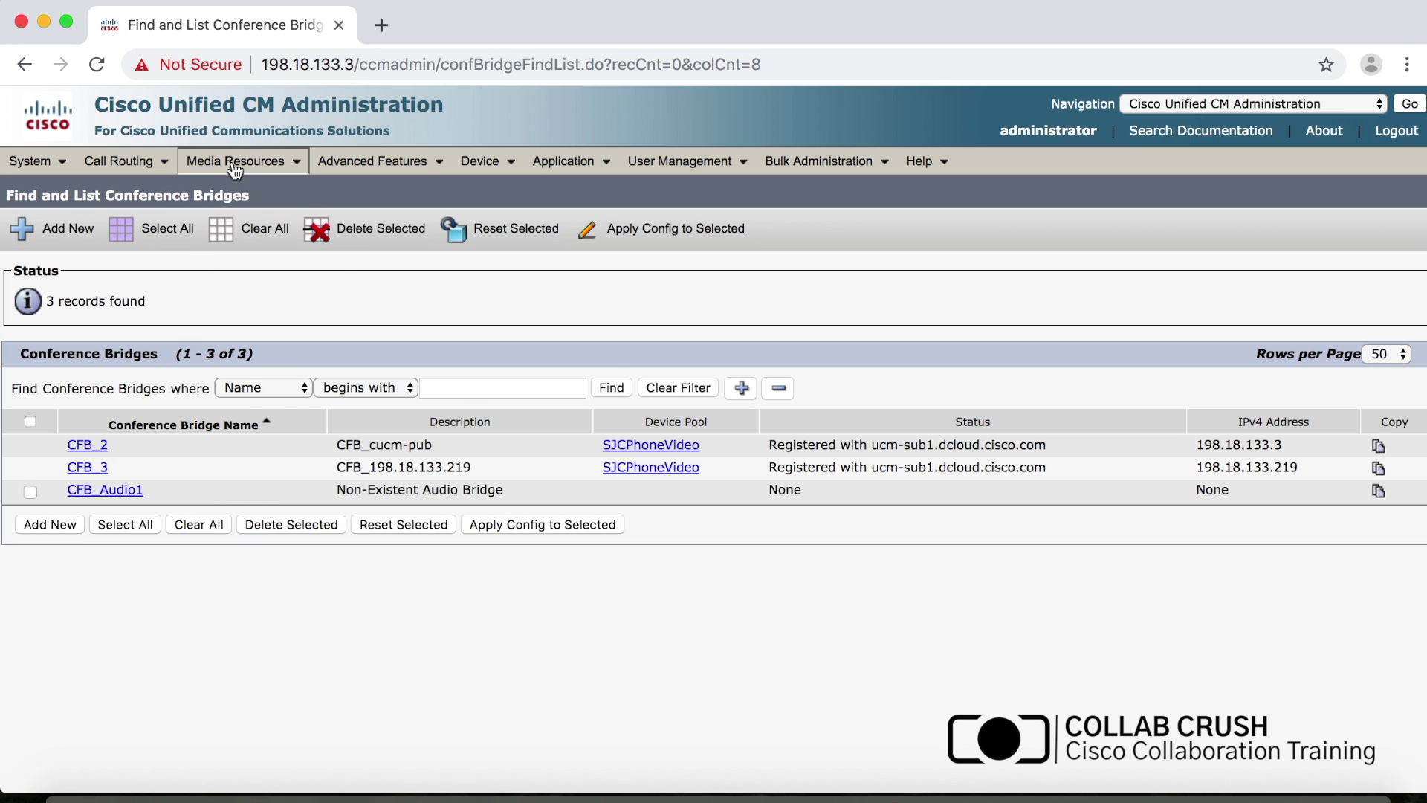
# Start a new media resource group and name it ADHOC_AUDIO_MRG.
pyautogui.moveTo(235, 165)
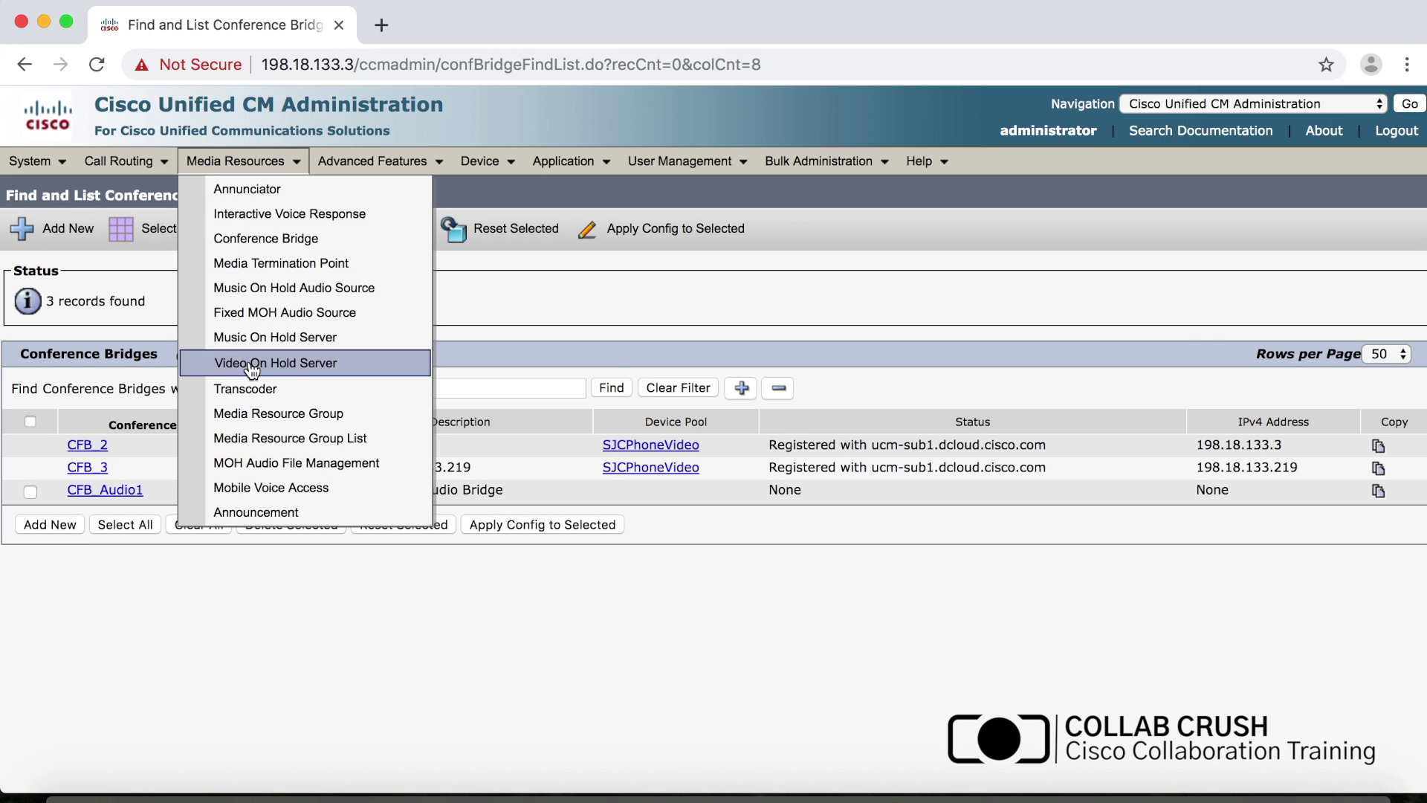
pyautogui.click(257, 415)
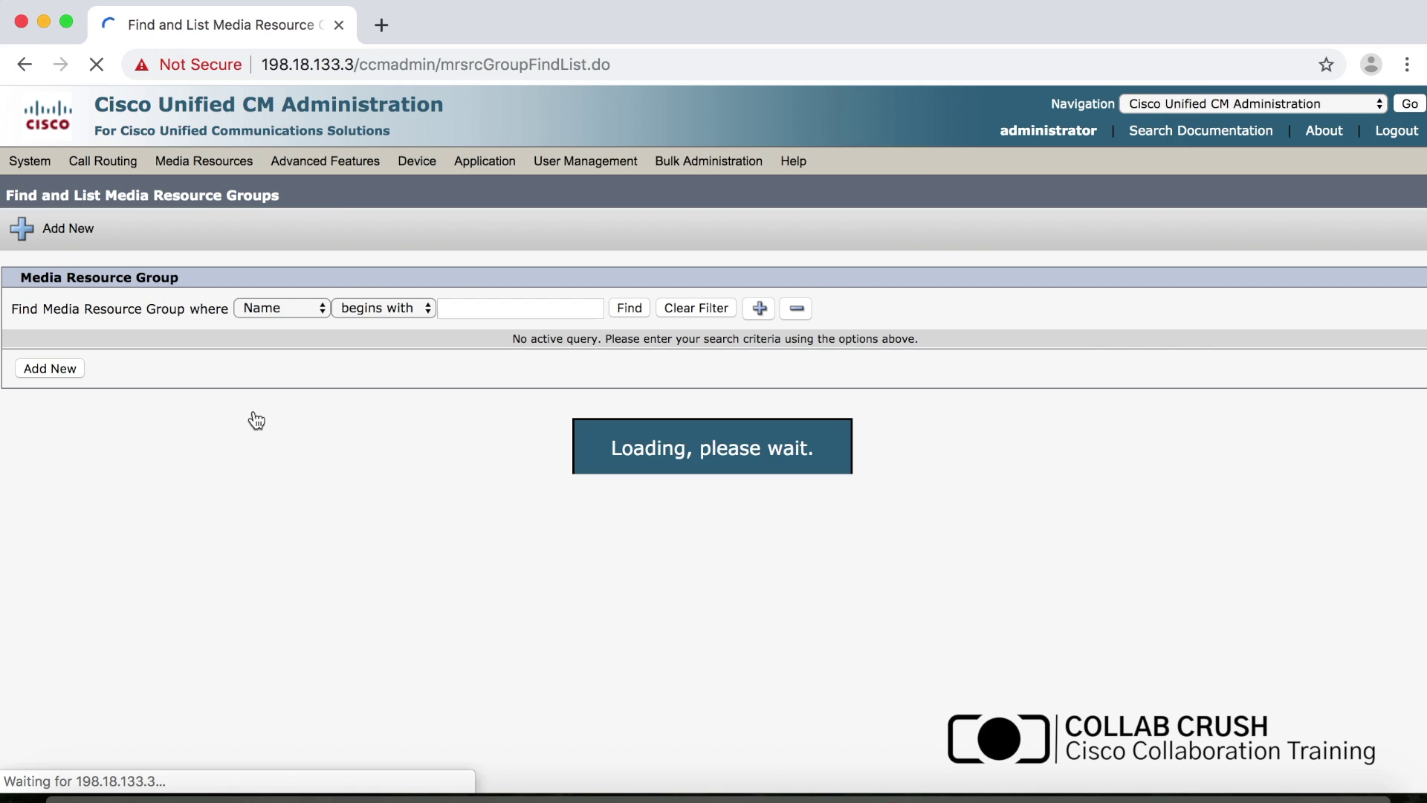
pyautogui.click(67, 370)
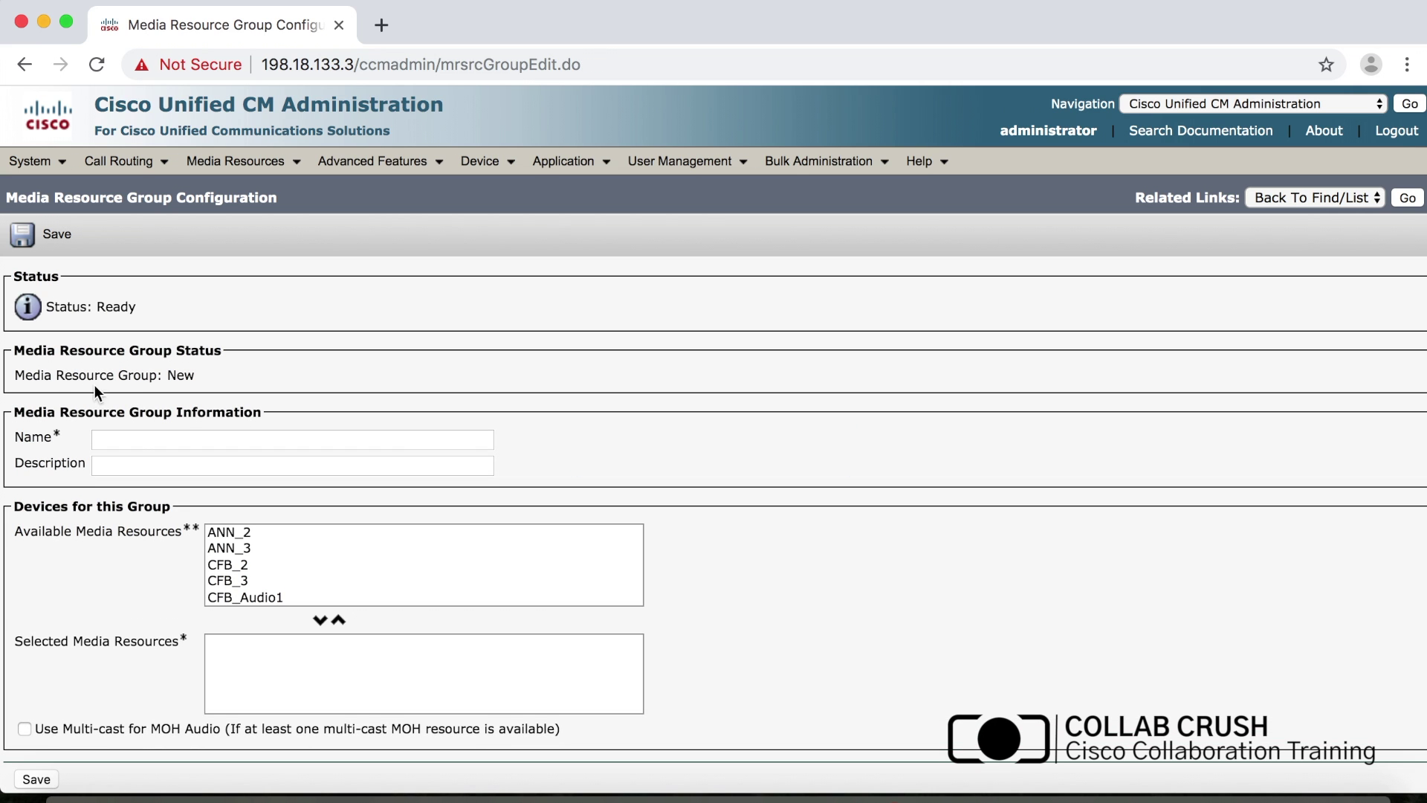
pyautogui.click(132, 438)
pyautogui.write('ADHO')
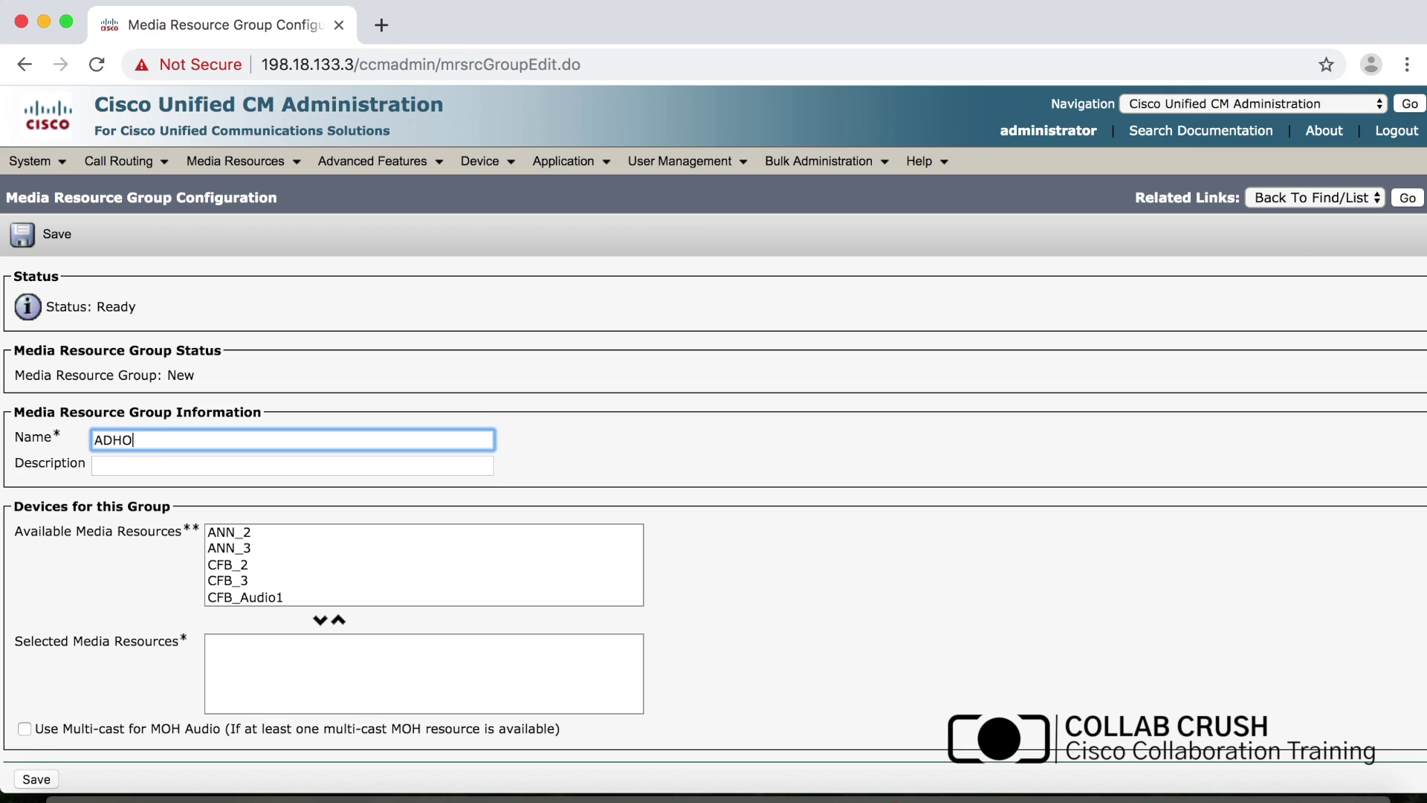
pyautogui.write('C_AUDIO_MRG')
# Add conference bridges CFB_2 and CFB_3 to the group's selected media resources and save the group.
pyautogui.click(227, 565)
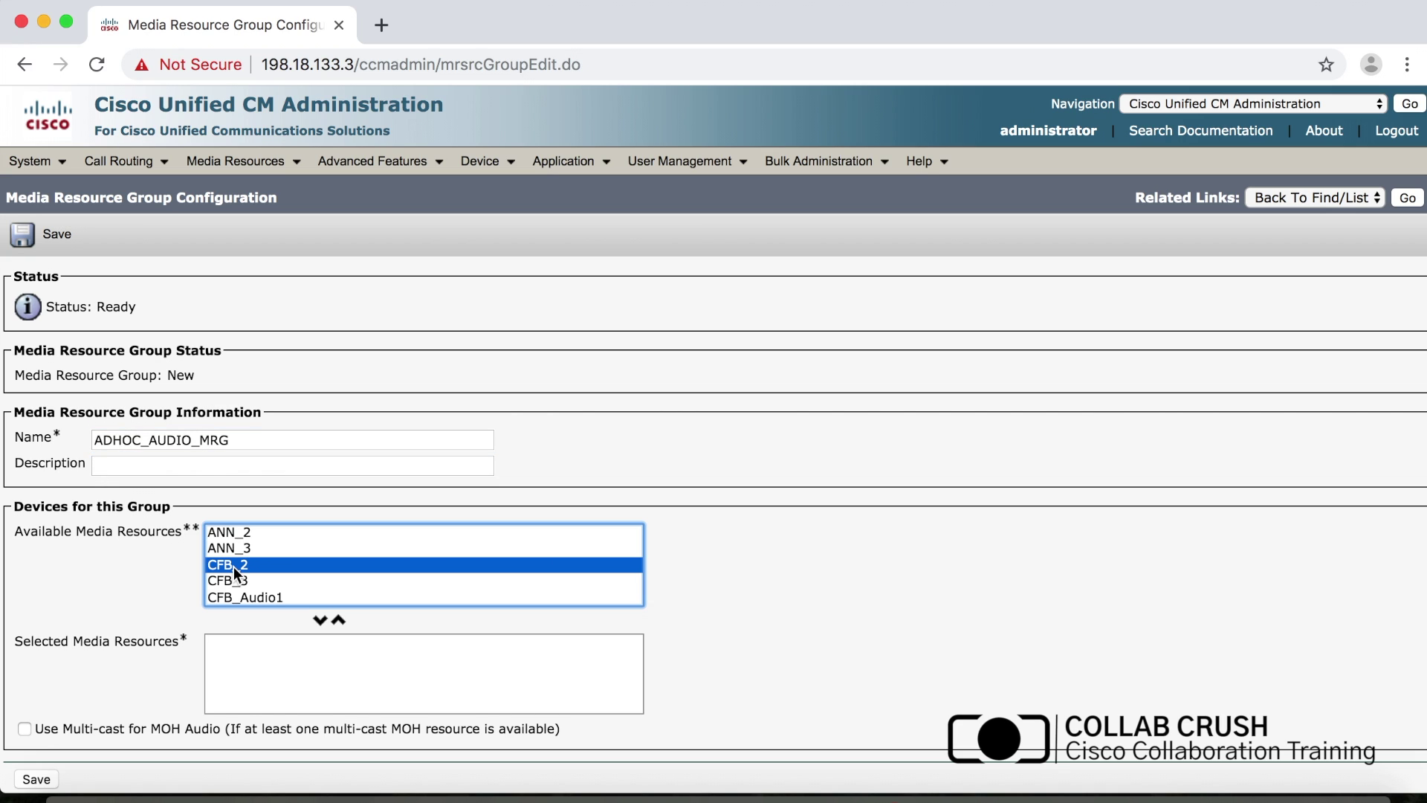
pyautogui.click(320, 620)
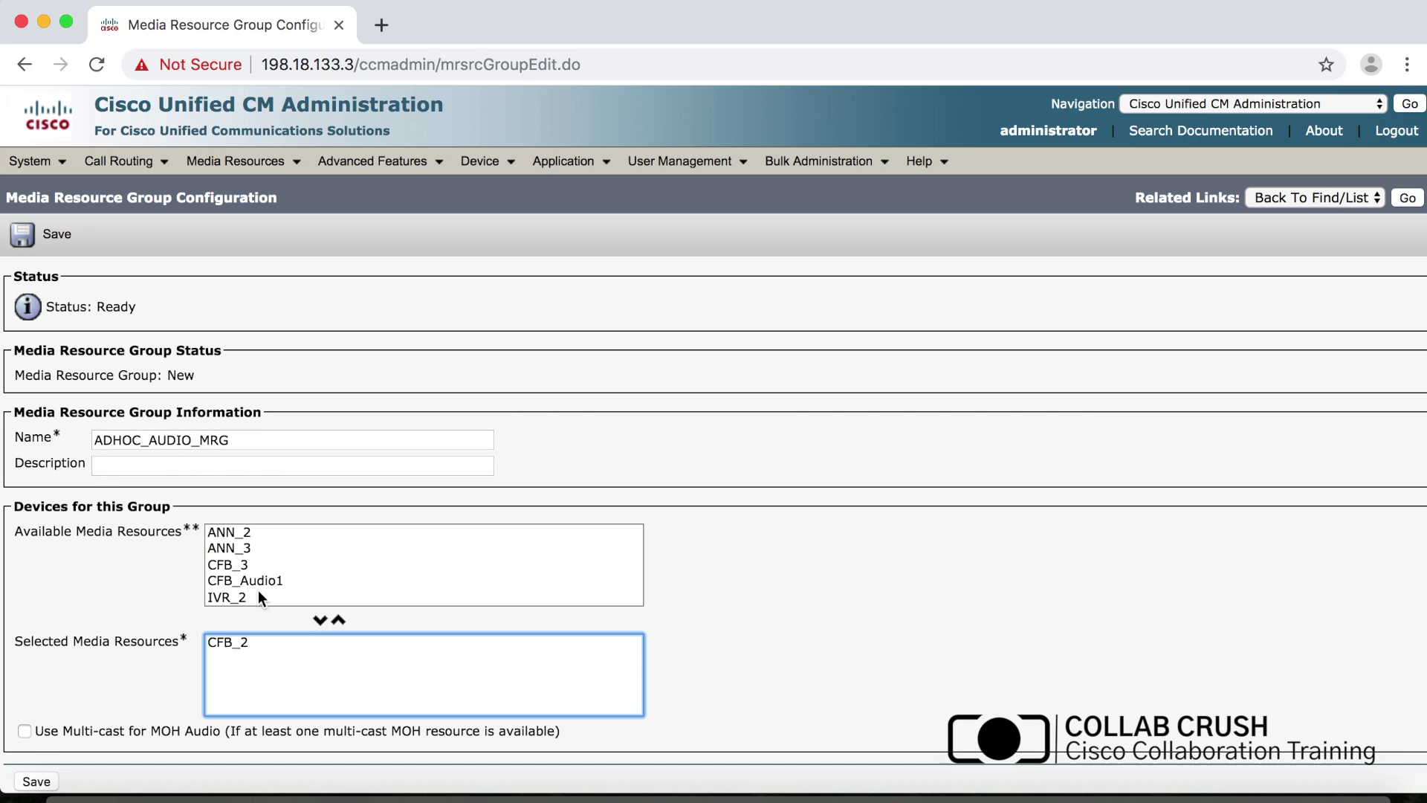
pyautogui.click(242, 568)
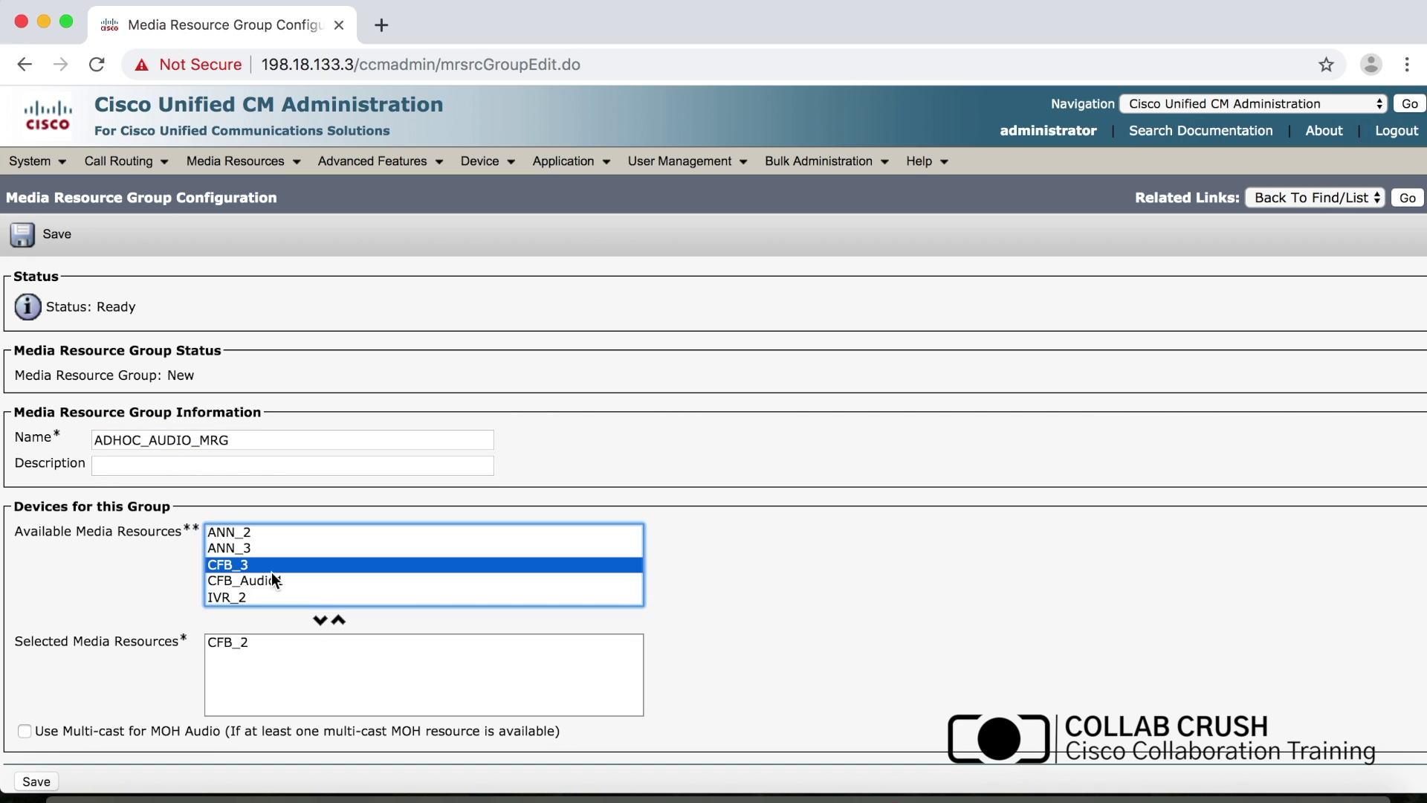
pyautogui.click(320, 621)
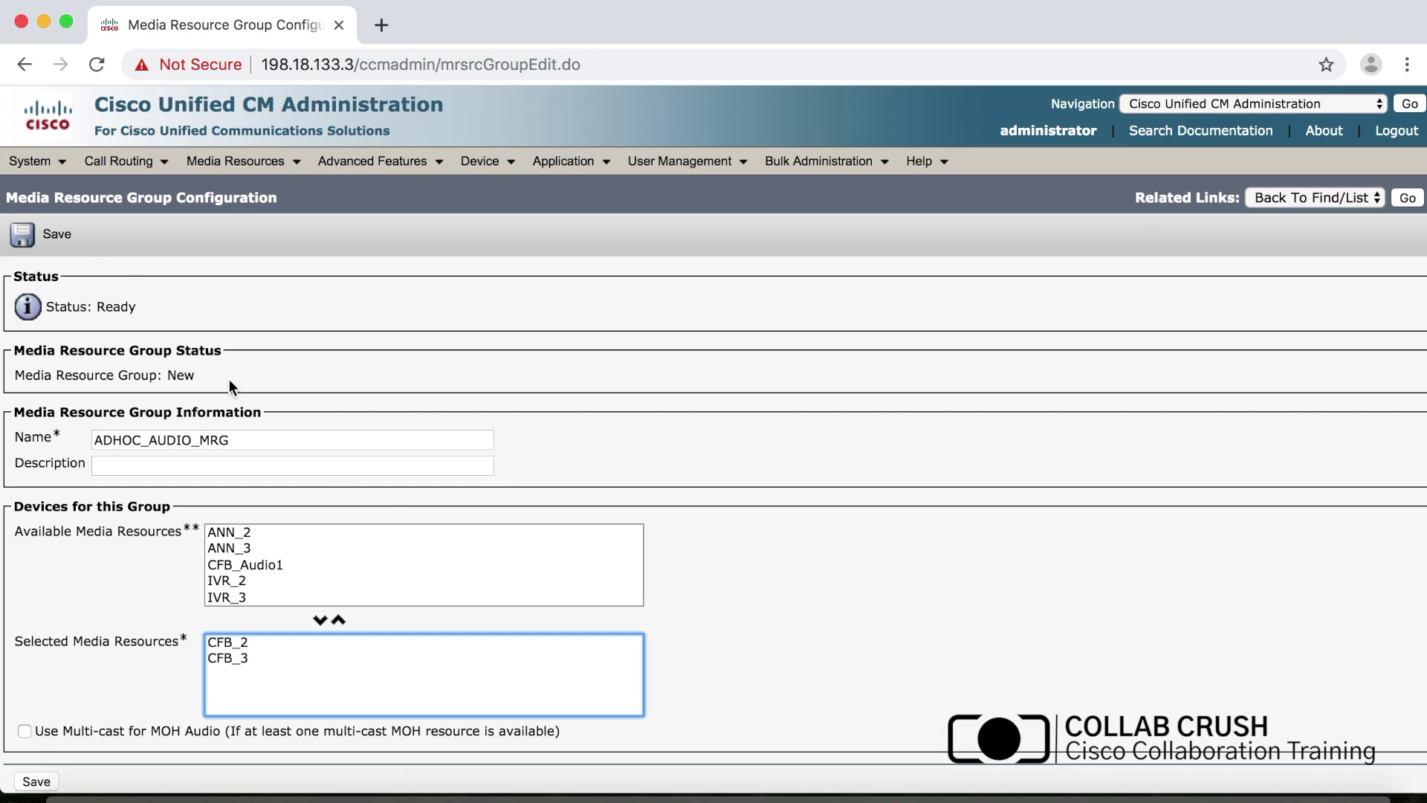
pyautogui.click(49, 236)
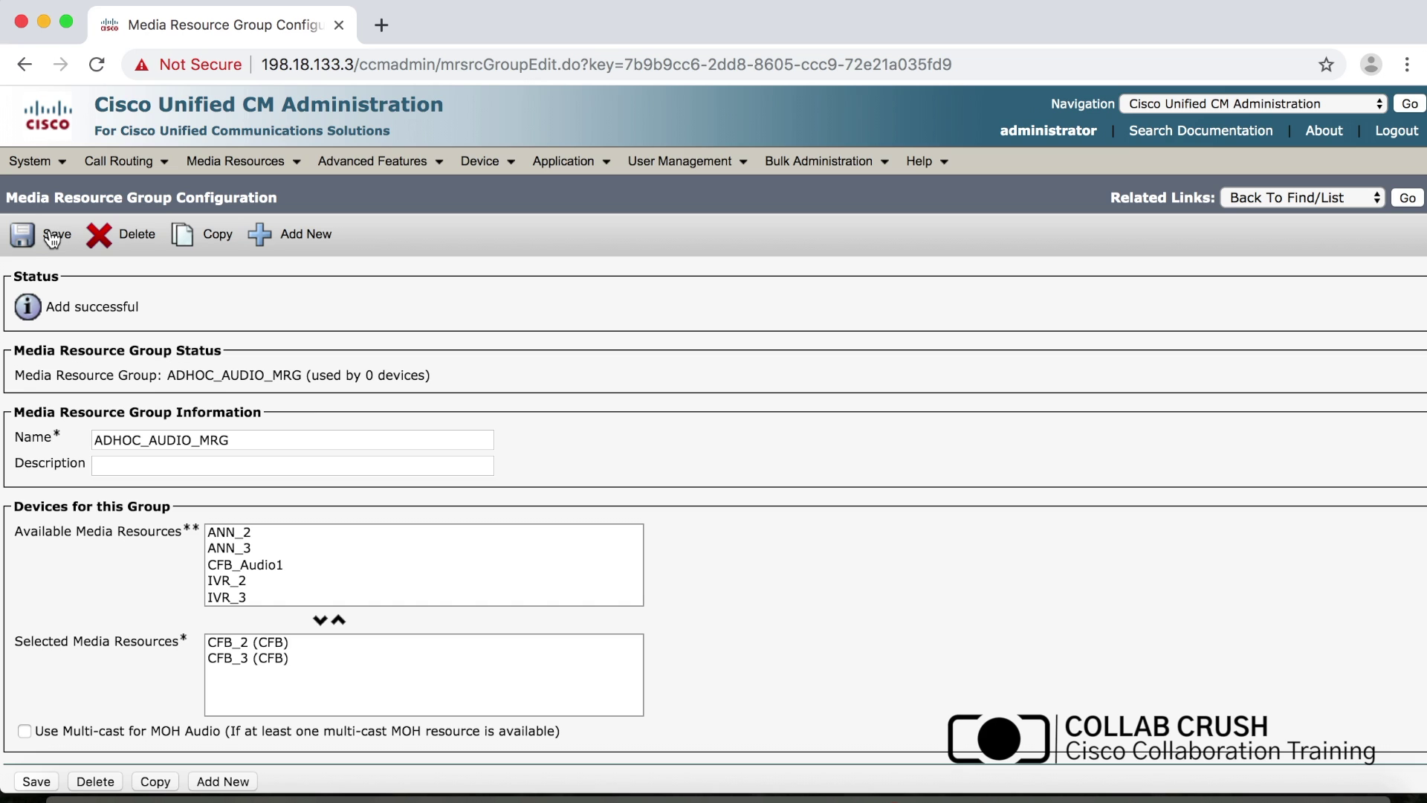
# Start a new media resource group list and name it ADHOC_AUDIO_MRGL.
pyautogui.moveTo(236, 166)
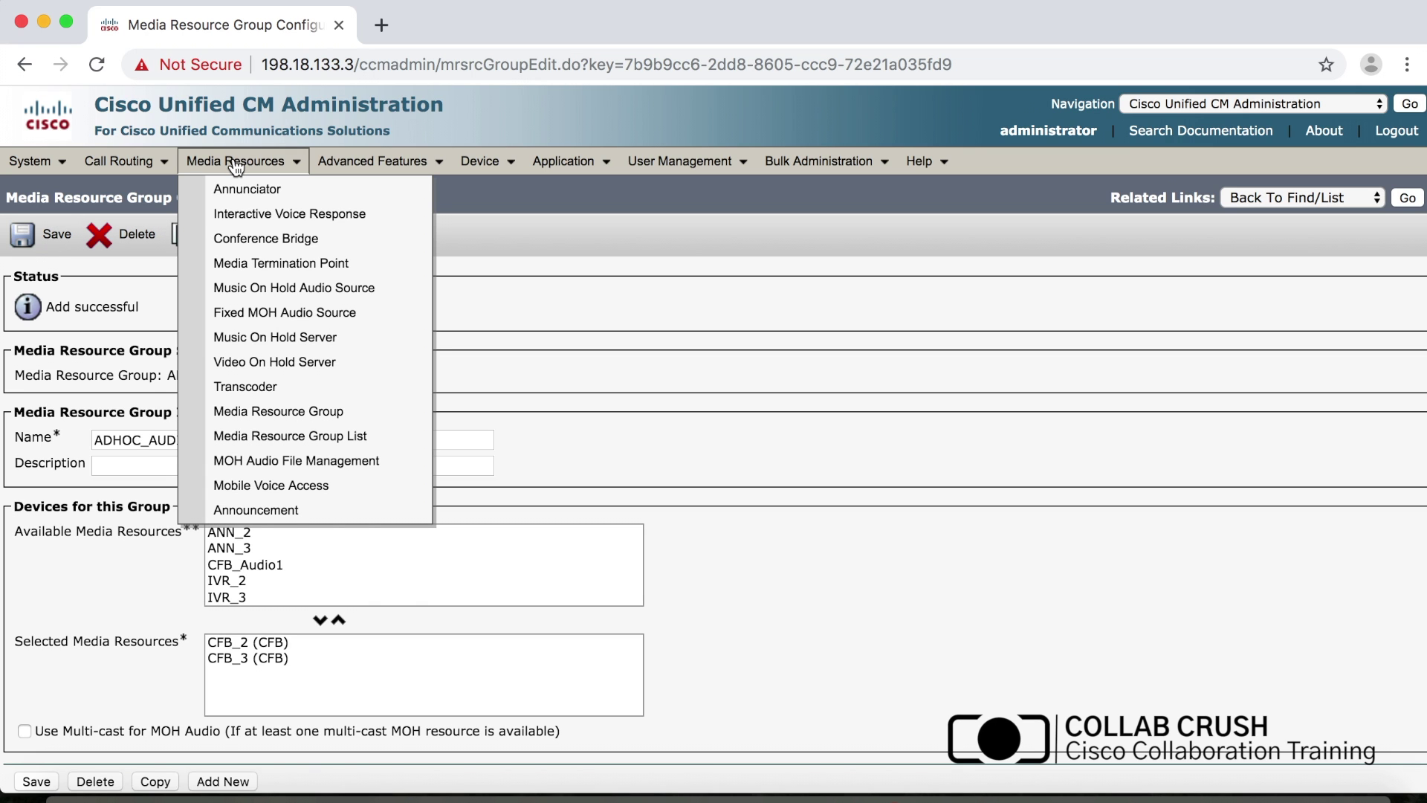
pyautogui.click(280, 437)
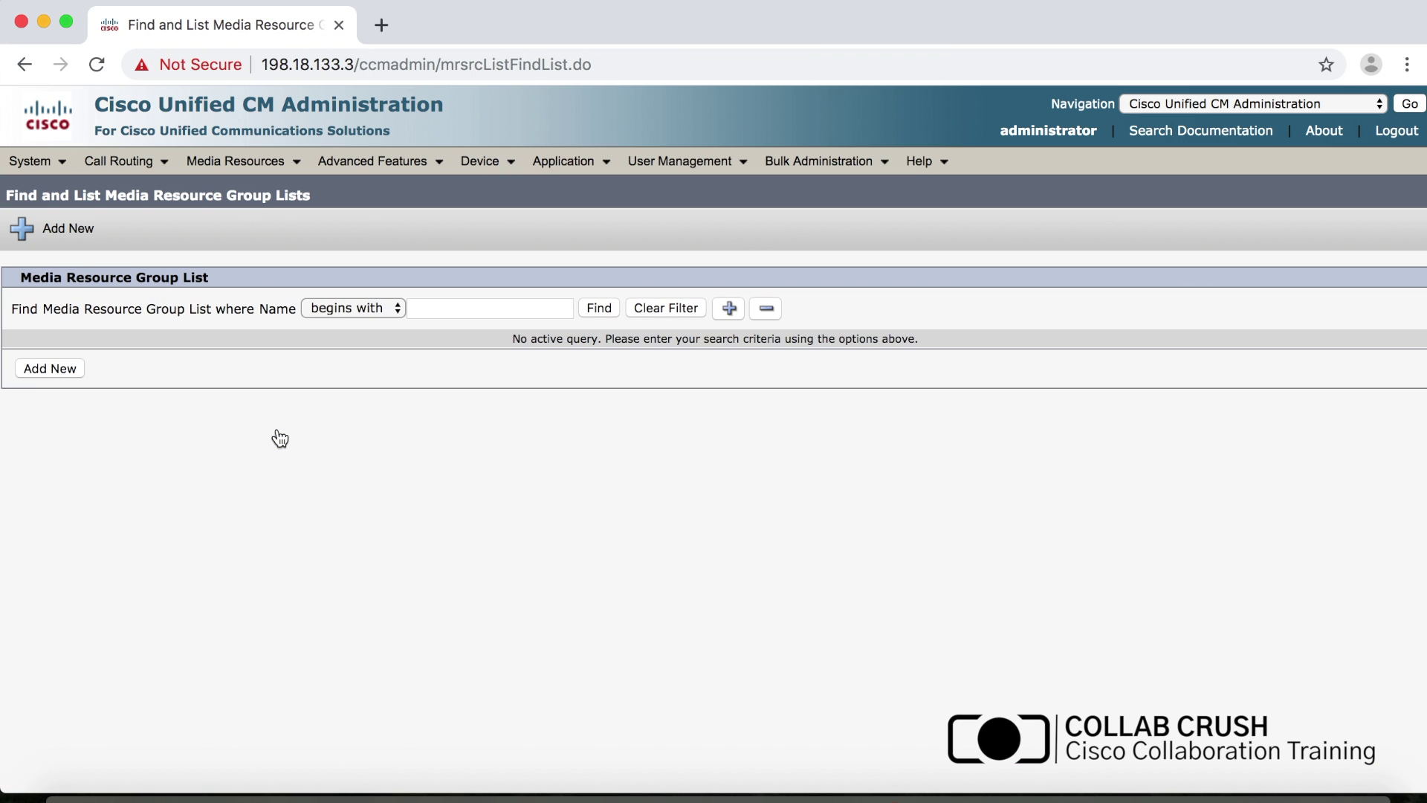
pyautogui.click(51, 369)
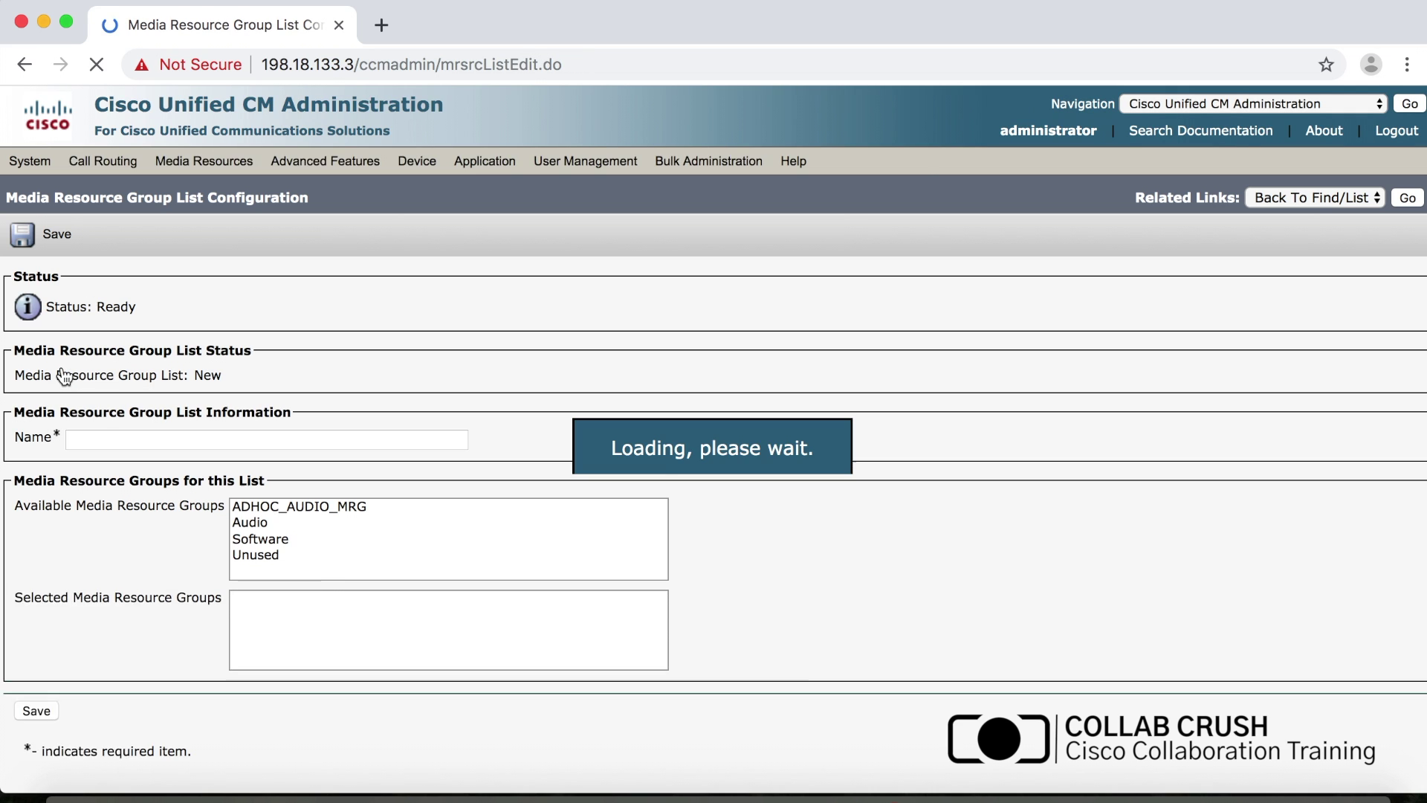
pyautogui.click(91, 436)
pyautogui.write('ADH')
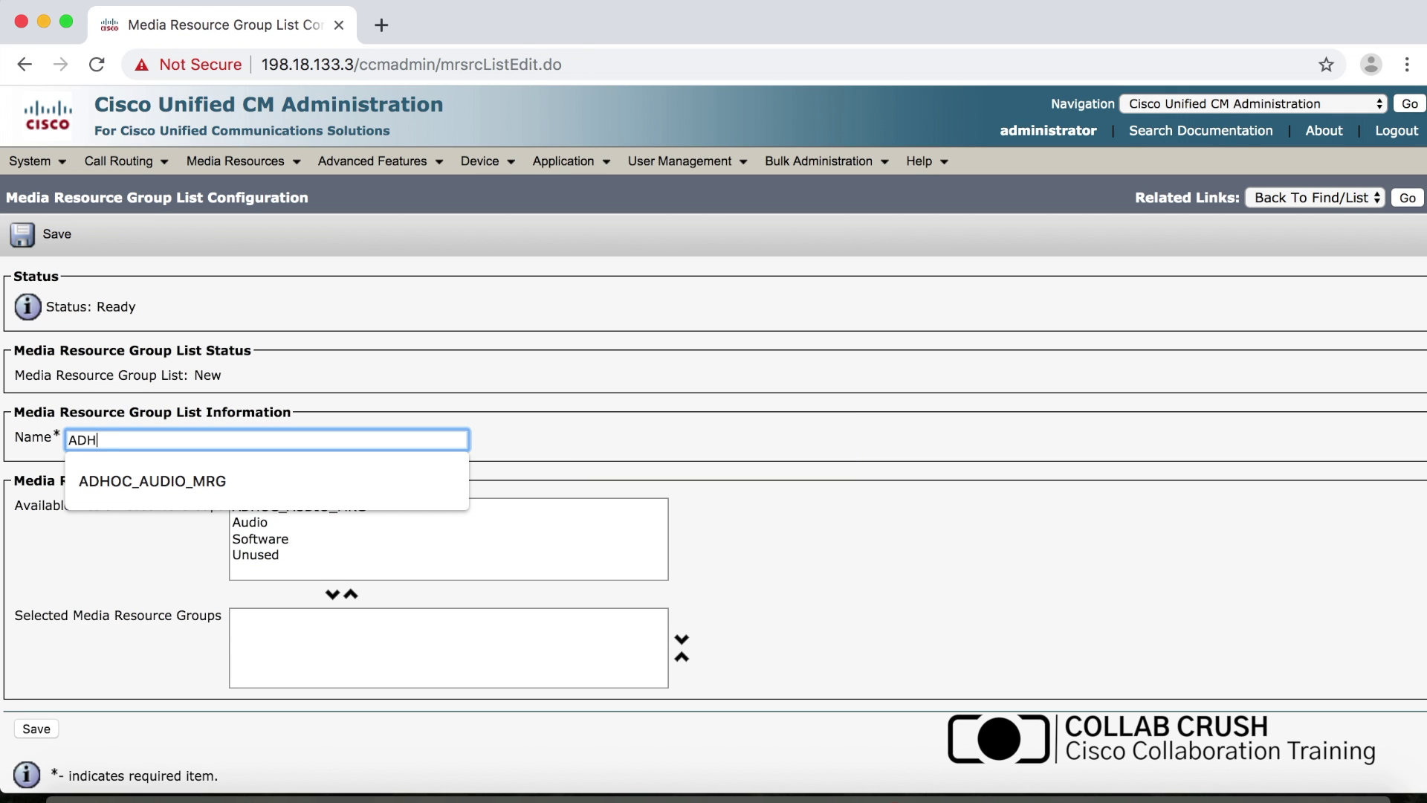
pyautogui.write('OC_AUDIO_MRGL')
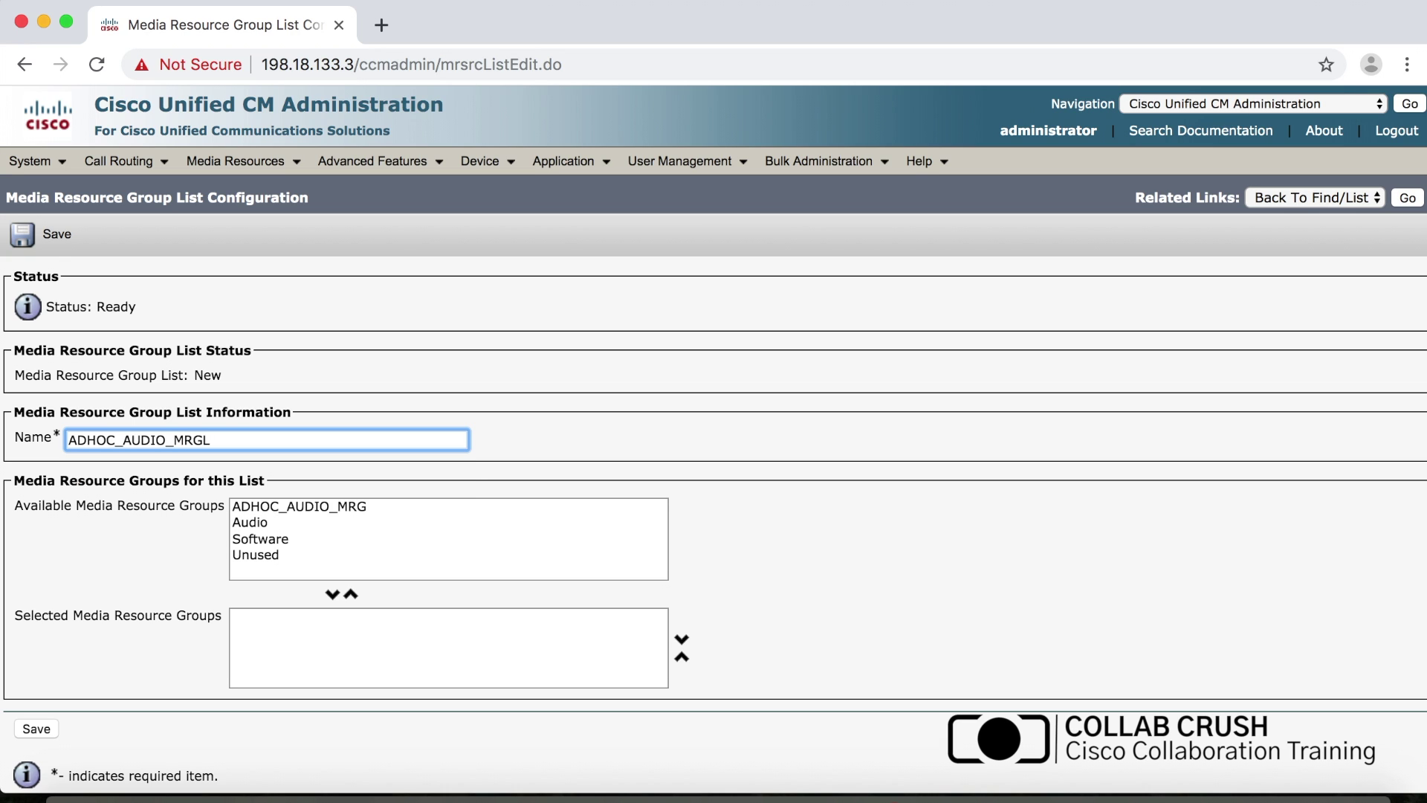
# Make ADHOC_AUDIO_MRG the only selected media resource group in the list and save the list.
pyautogui.click(261, 506)
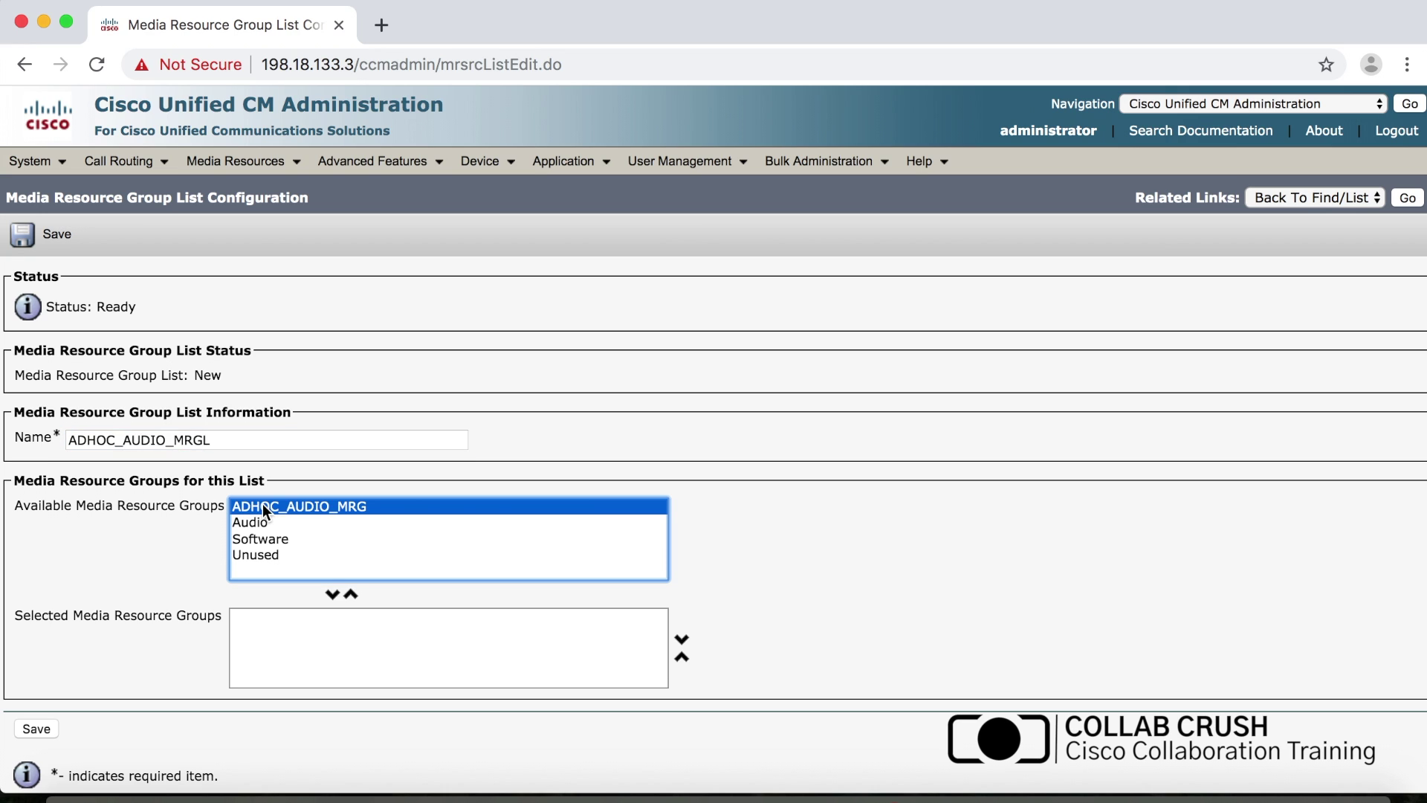
pyautogui.click(332, 594)
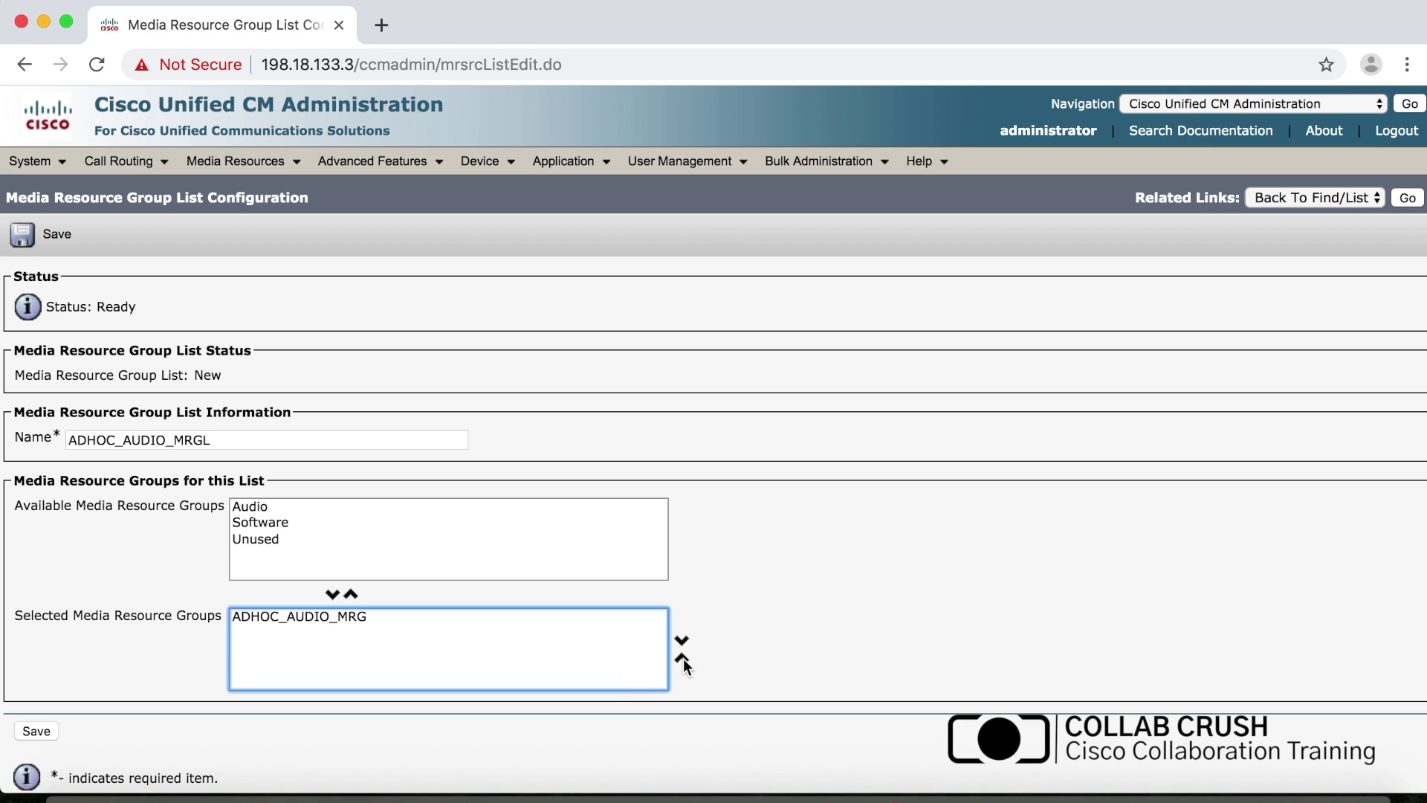
pyautogui.click(351, 593)
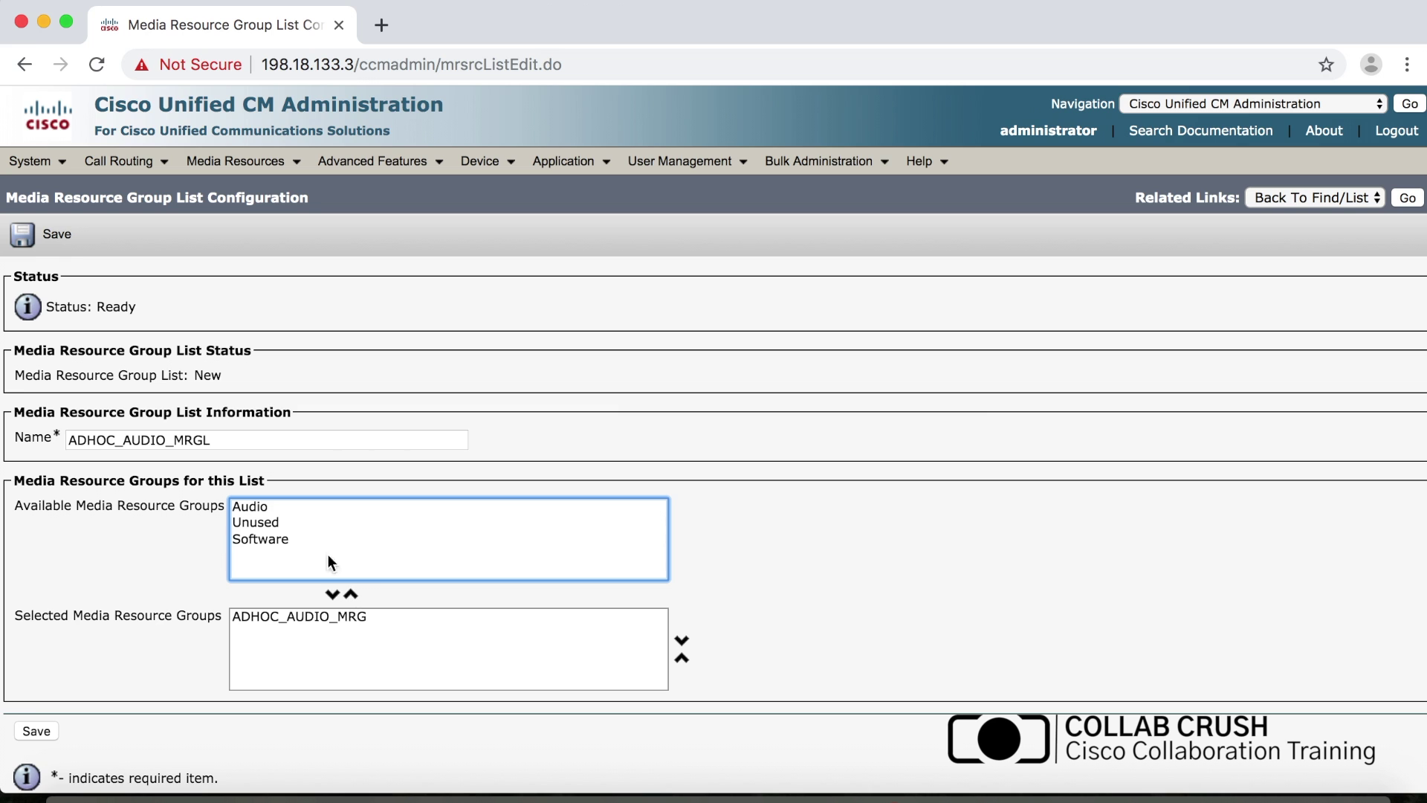
pyautogui.click(57, 237)
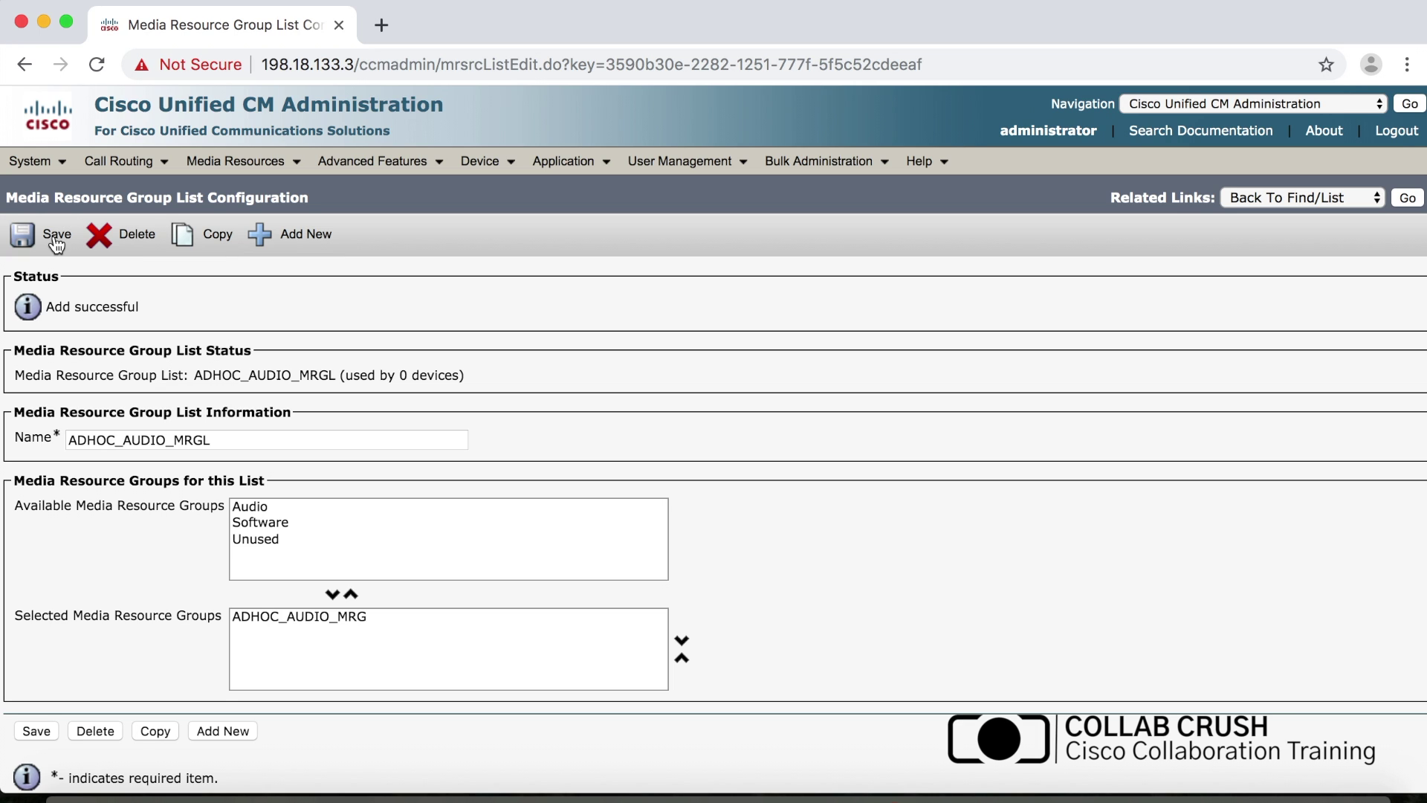
# Open the device pool search and list all device pools without a filter.
pyautogui.click(33, 160)
pyautogui.click(54, 301)
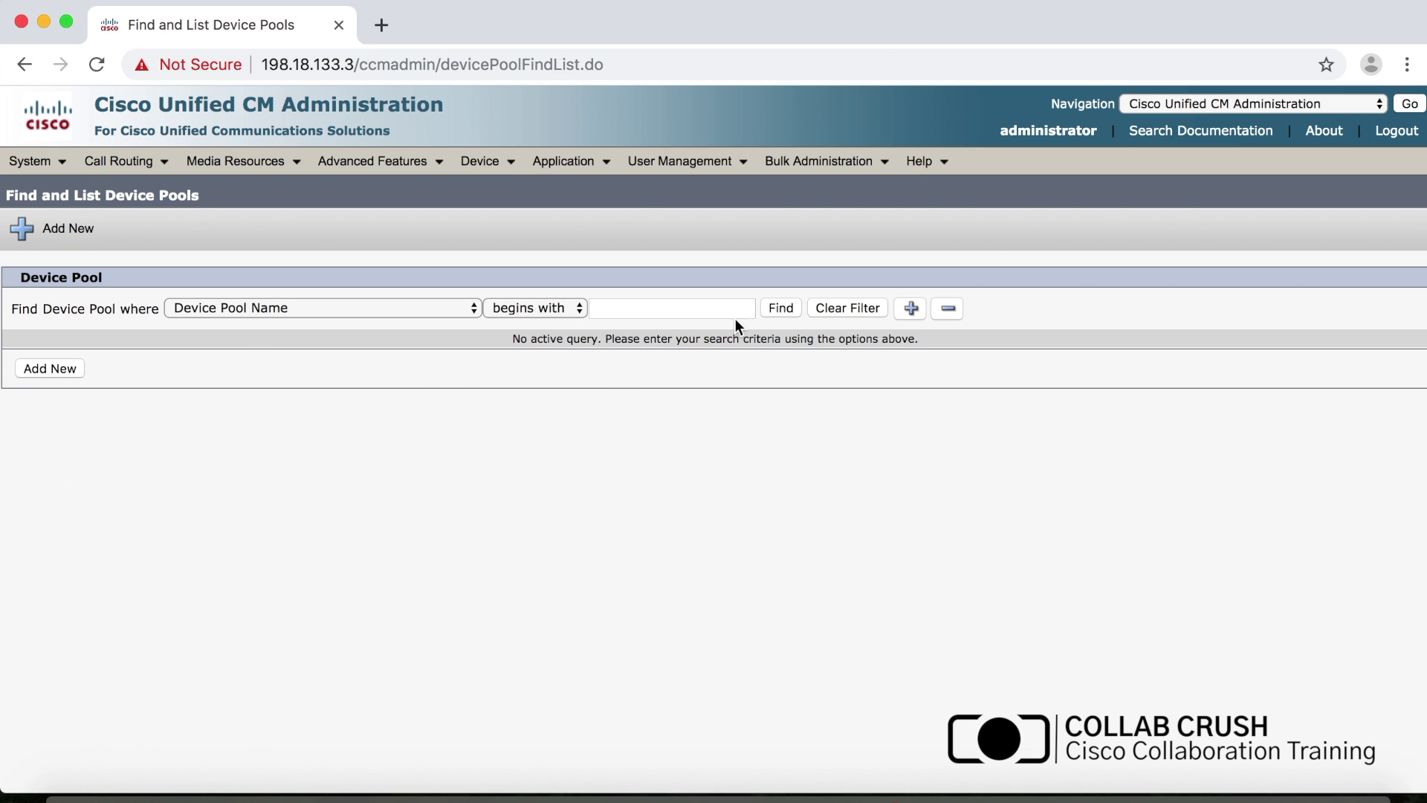
pyautogui.click(770, 311)
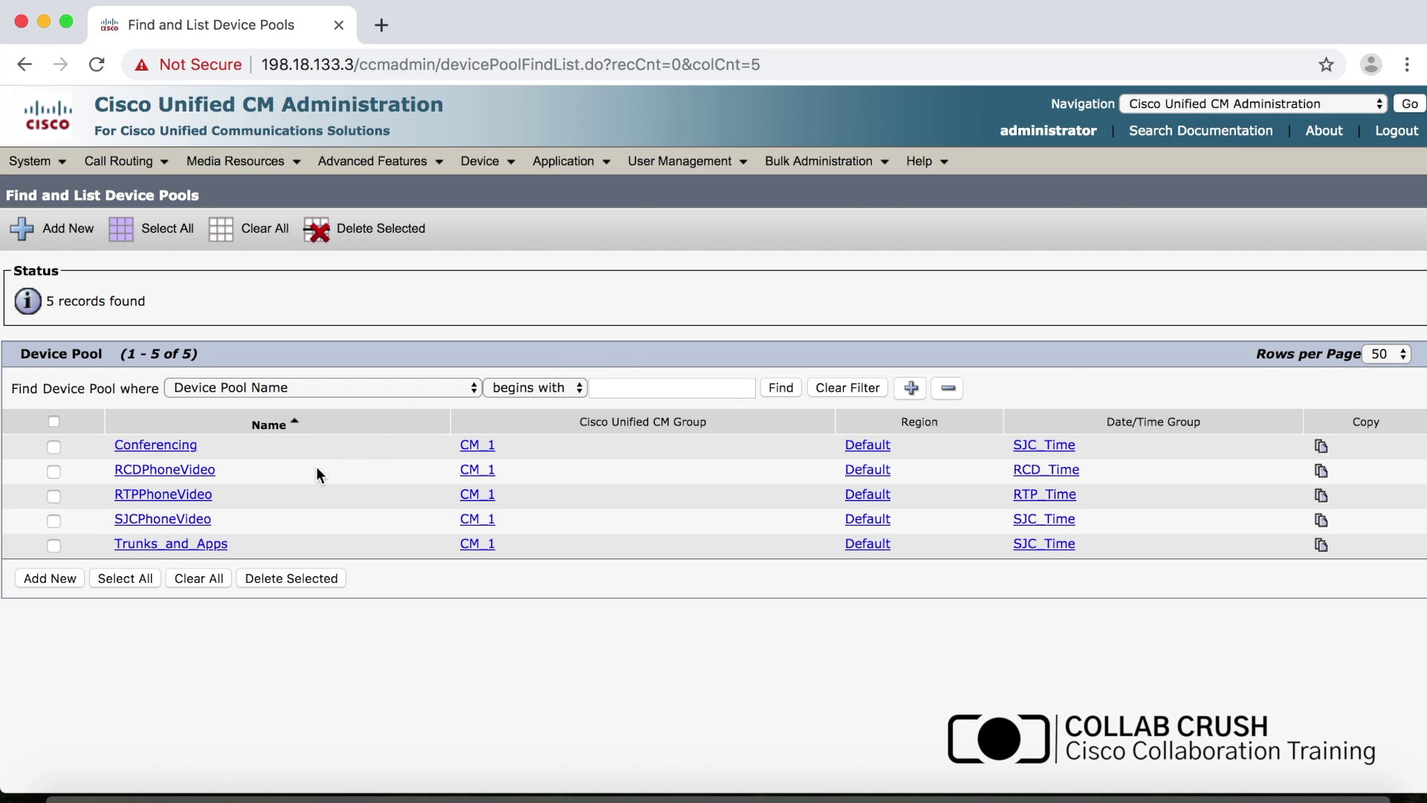
# Assign ADHOC_AUDIO_MRGL as the media resource group list of the RTPPhoneVideo device pool and save the pool.
pyautogui.click(164, 495)
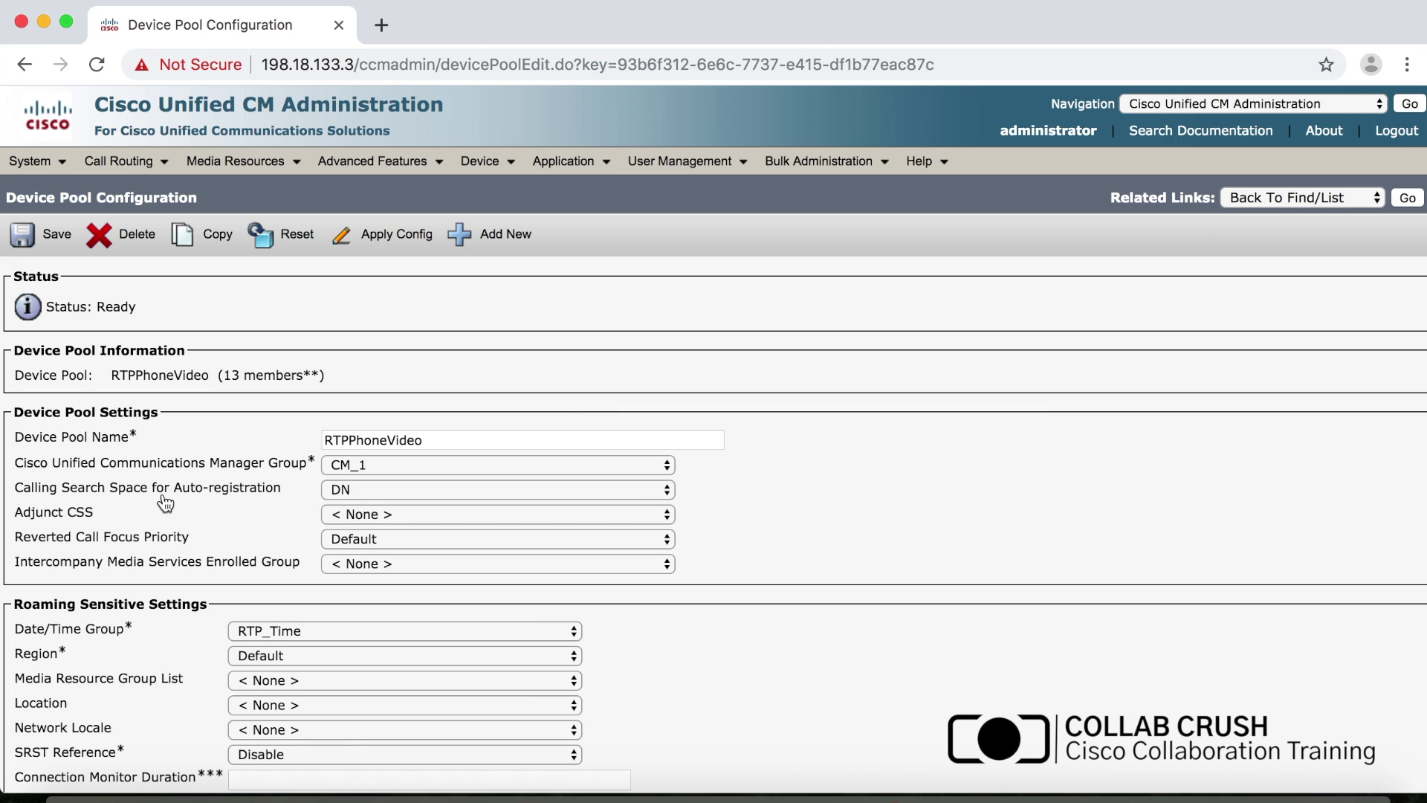
pyautogui.scroll(-5, 165, 504)
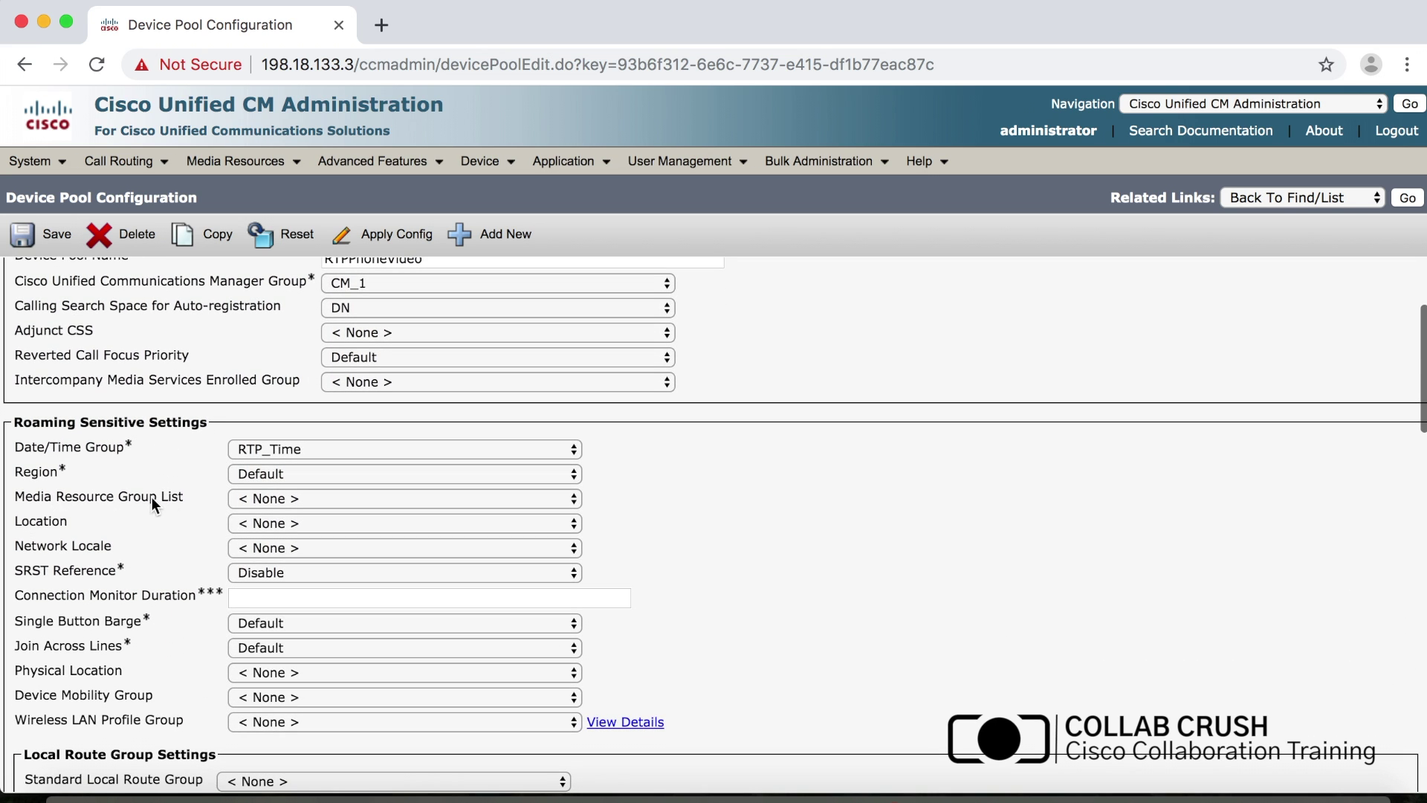
pyautogui.click(272, 498)
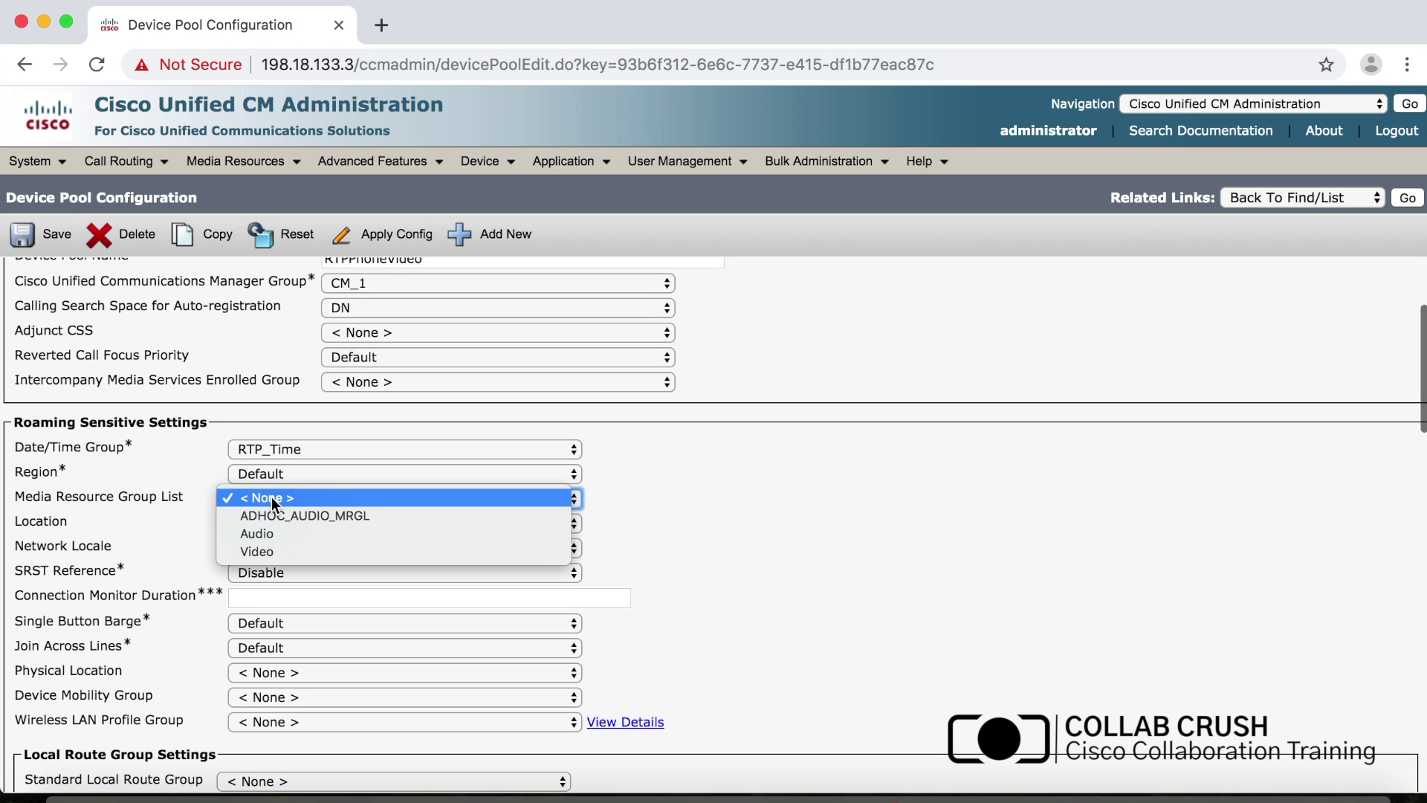
pyautogui.click(398, 515)
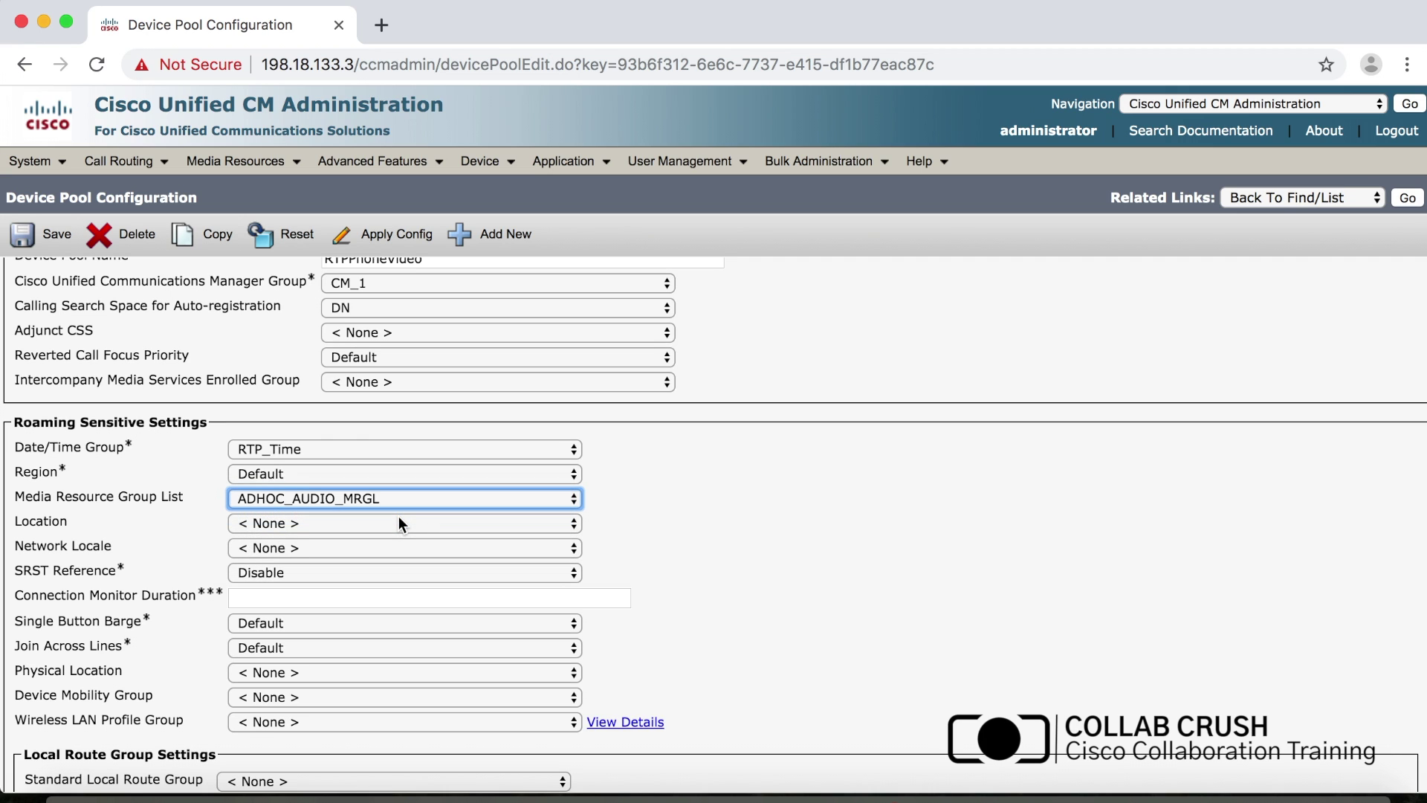
pyautogui.click(56, 237)
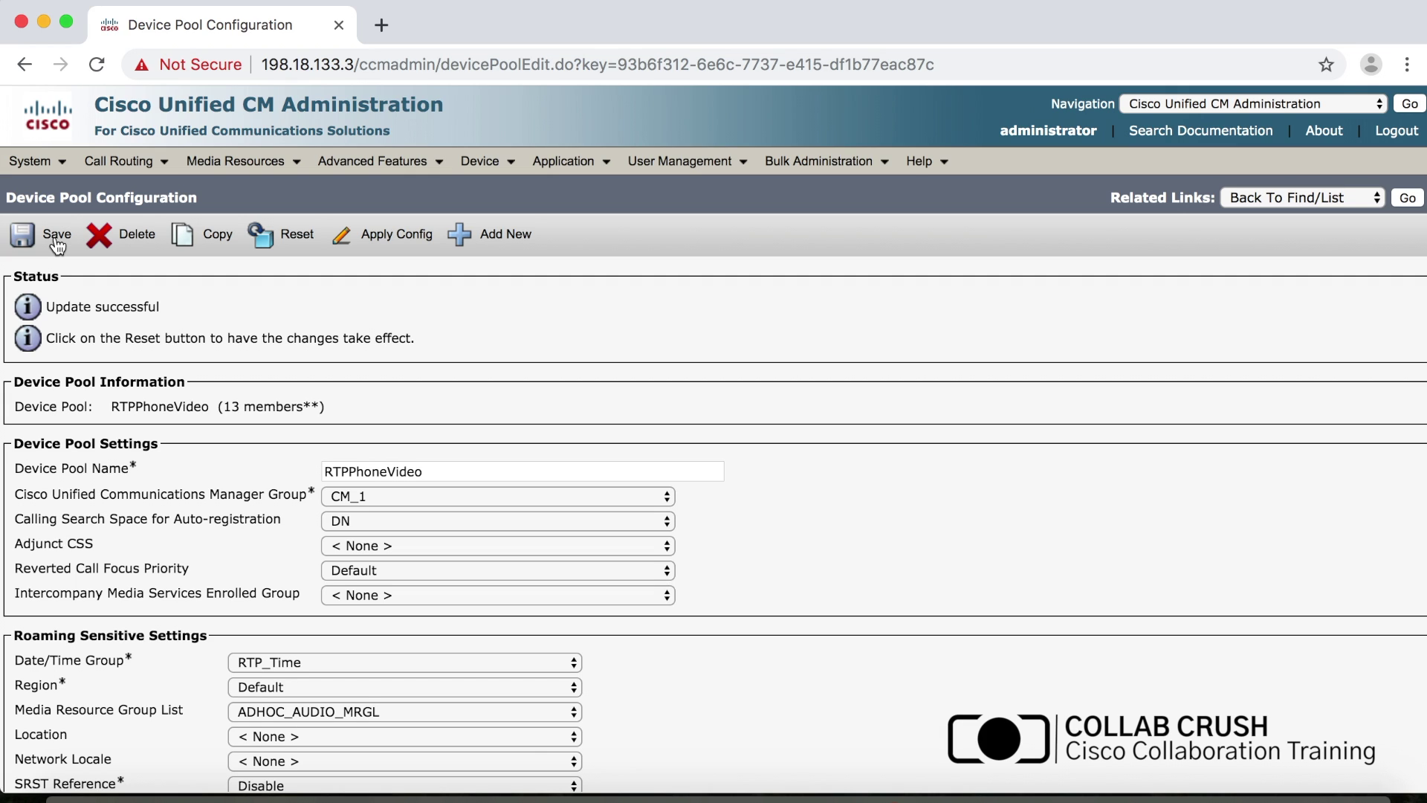
# List all phones without a filter and open the configuration of the first phone in the results.
pyautogui.click(496, 163)
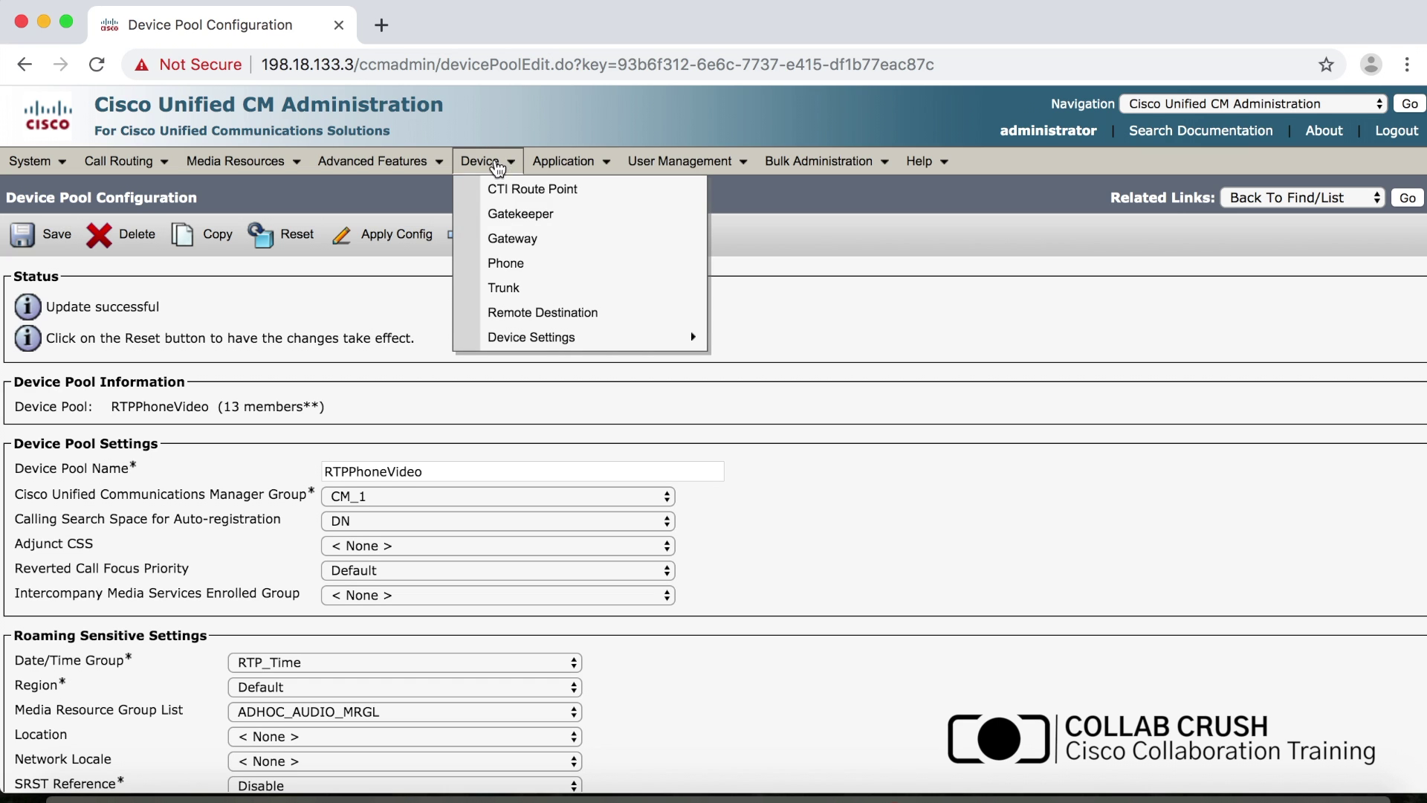
pyautogui.click(510, 278)
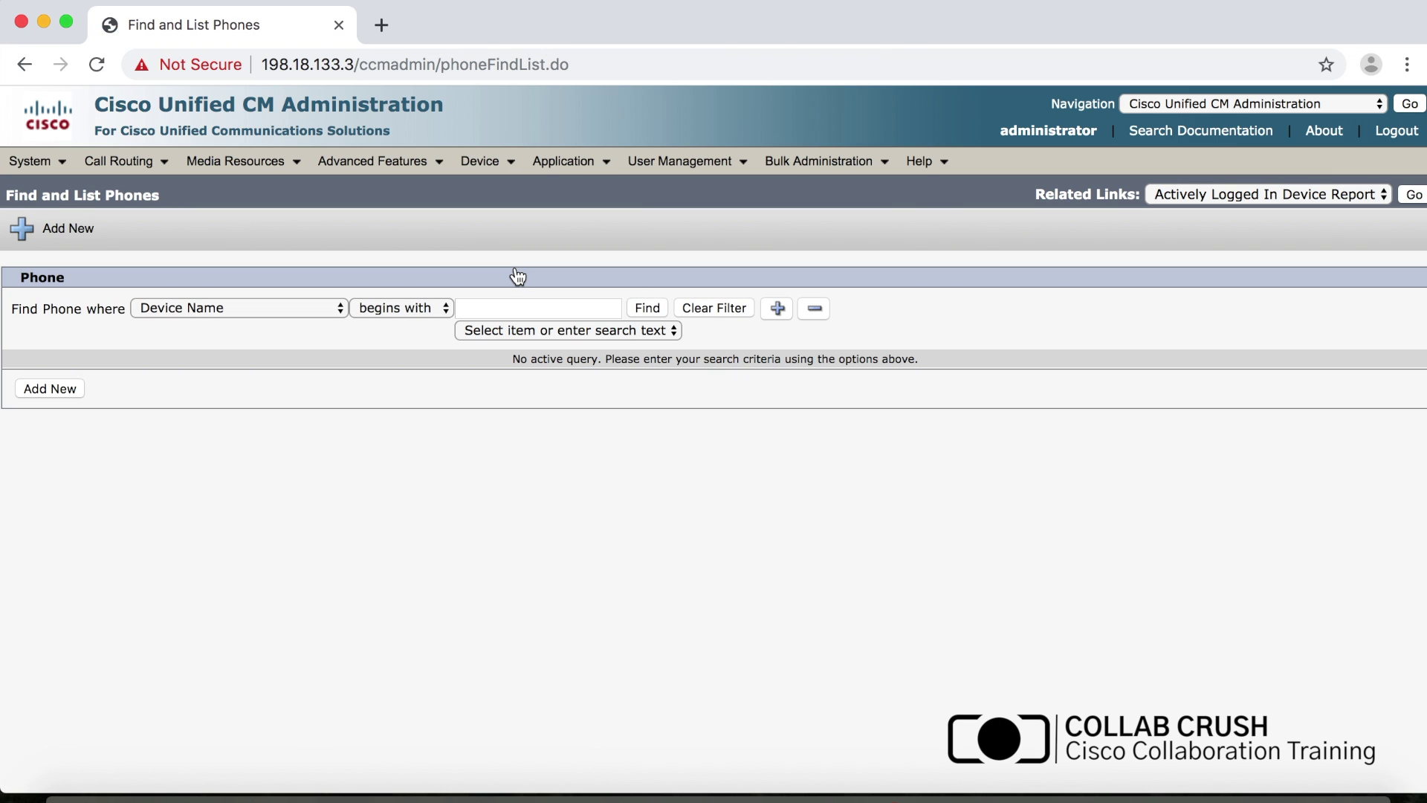
pyautogui.click(647, 308)
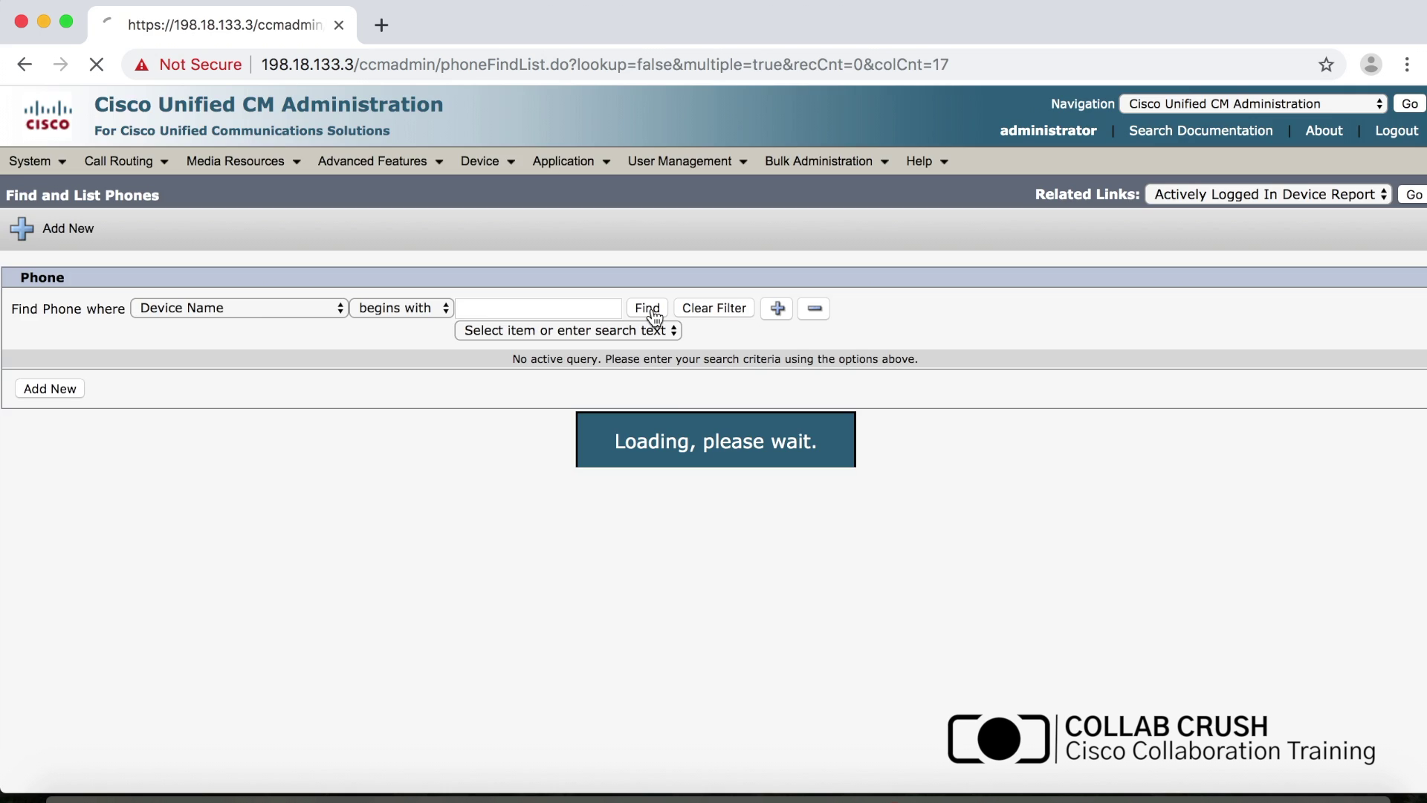
pyautogui.scroll(-3, 439, 357)
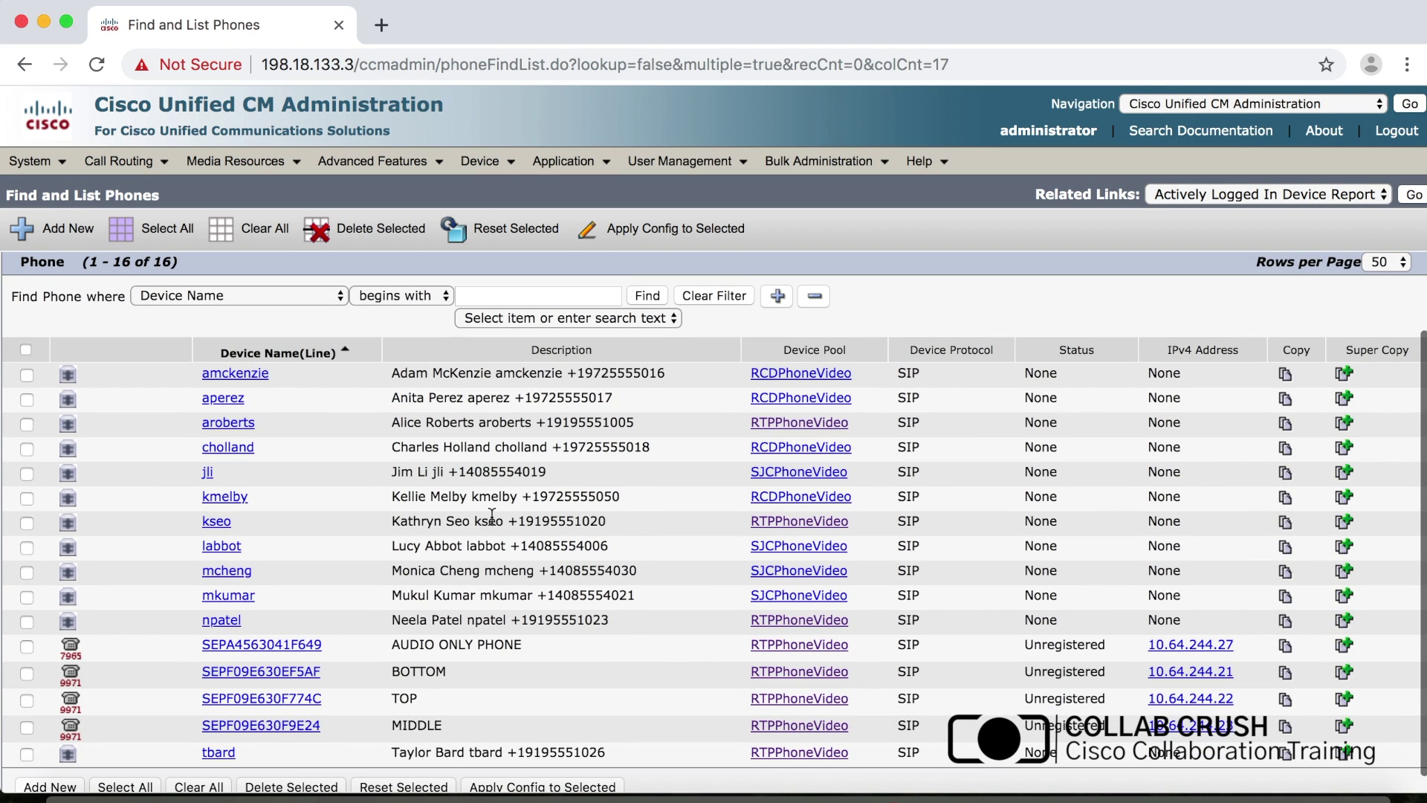
pyautogui.click(230, 376)
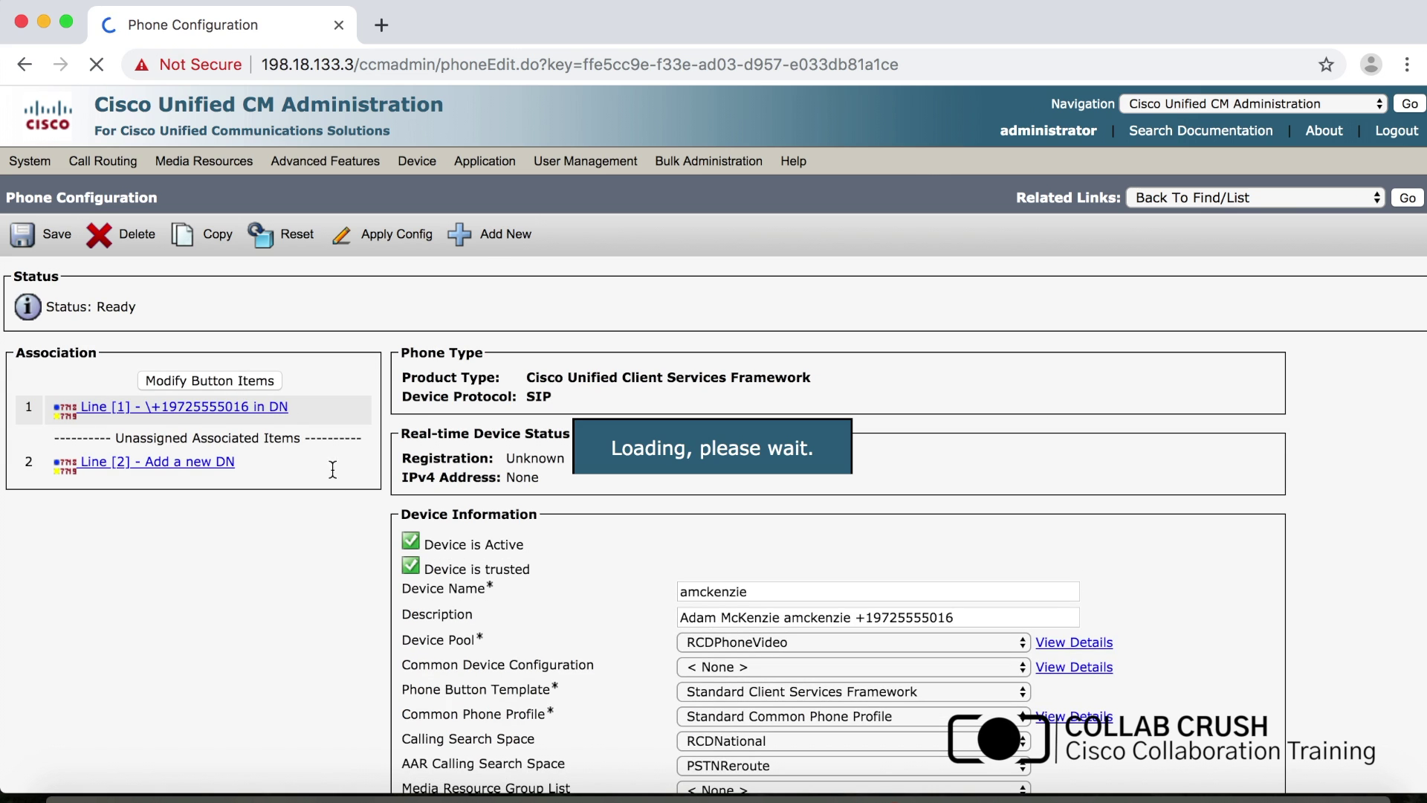
# Set the phone's own media resource group list to ADHOC_AUDIO_MRGL and save the phone, acknowledging the apply-configuration notice.
pyautogui.scroll(-4, 344, 525)
pyautogui.scroll(-1, 343, 523)
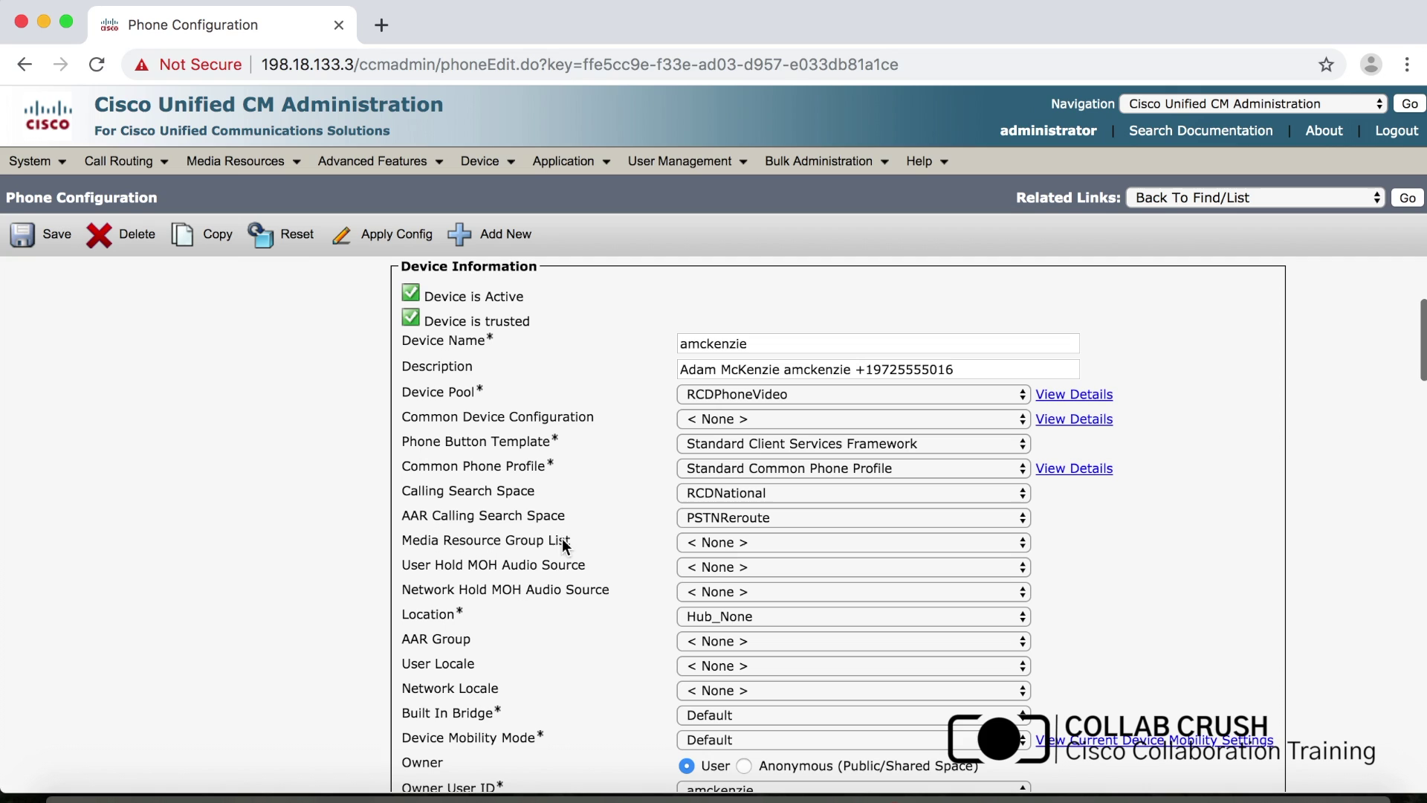
pyautogui.click(729, 543)
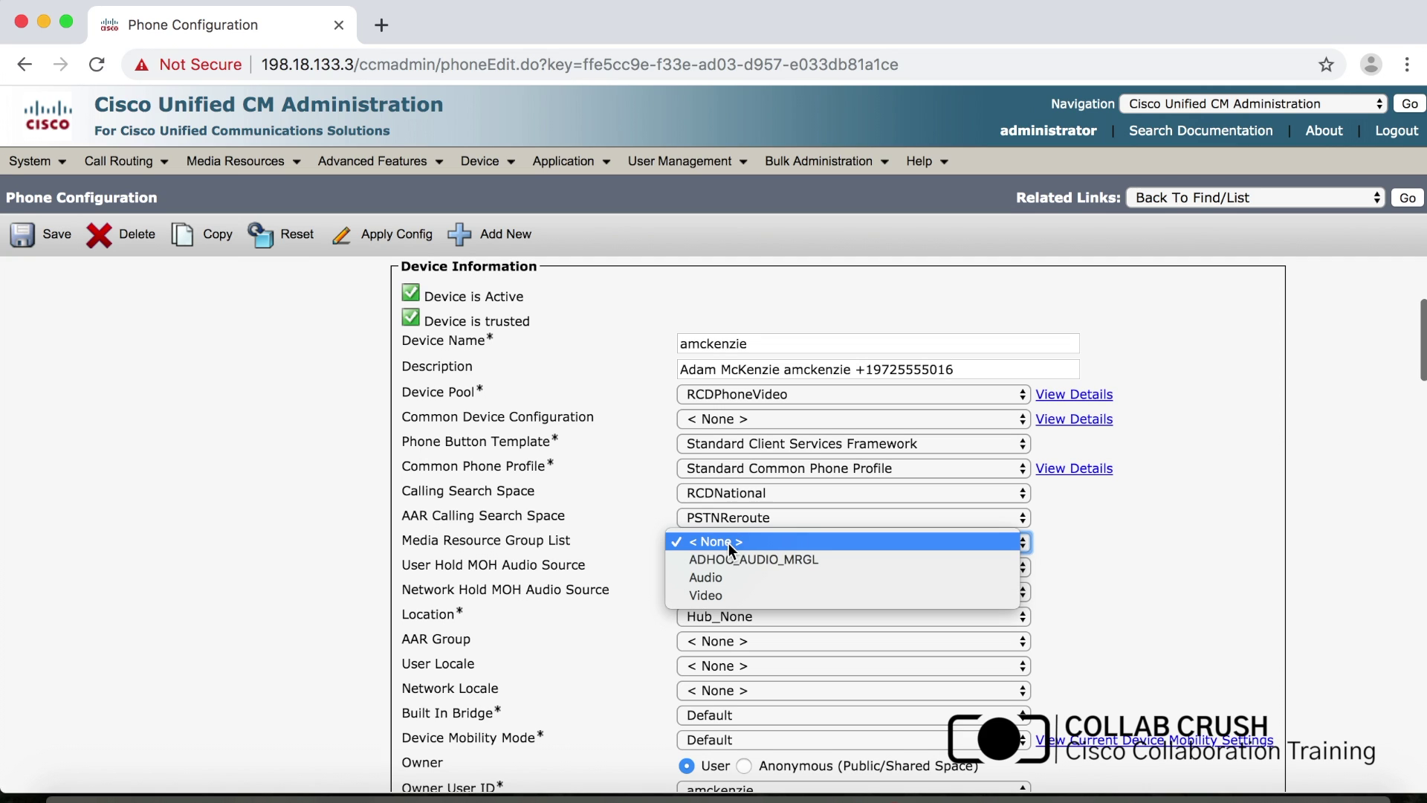
pyautogui.click(778, 557)
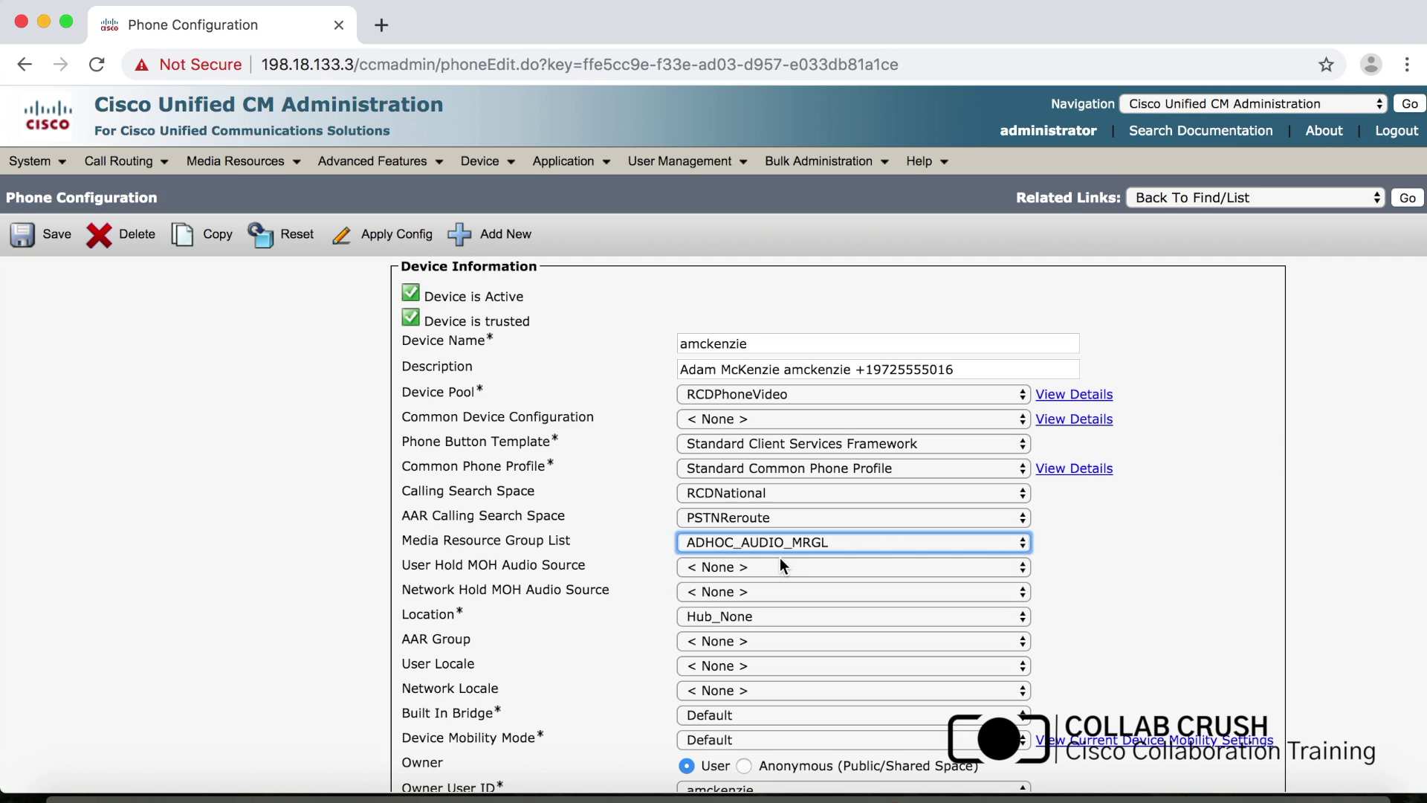
pyautogui.click(51, 239)
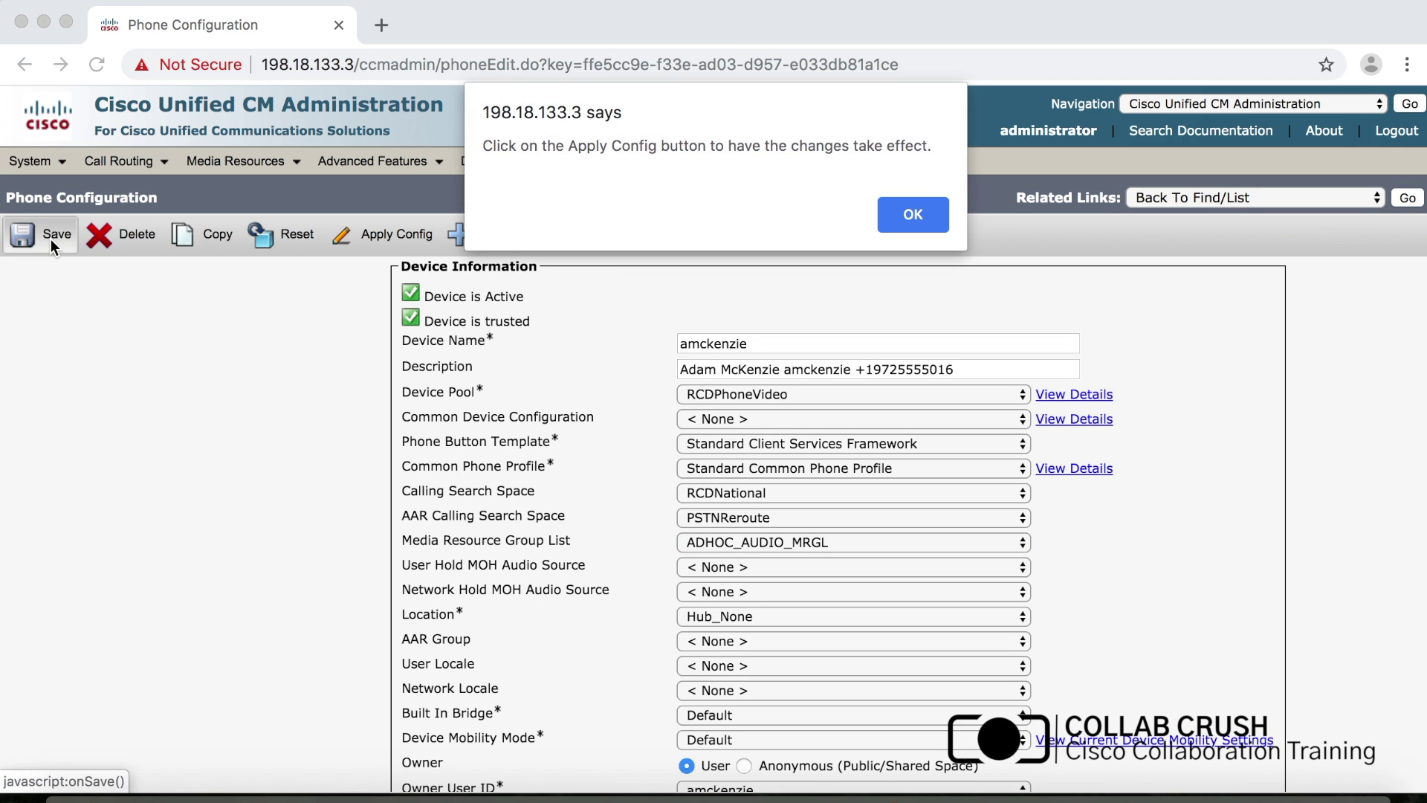
pyautogui.click(929, 214)
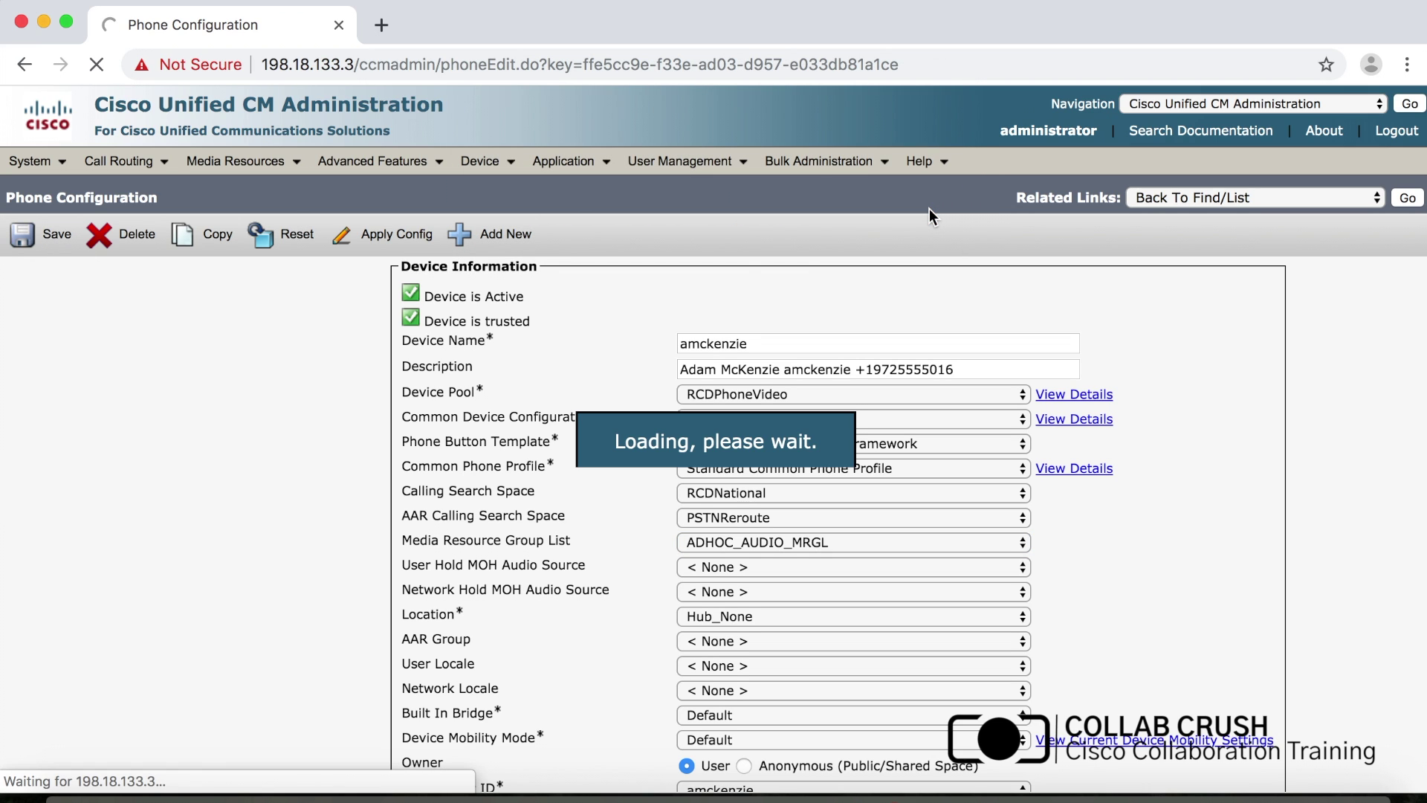